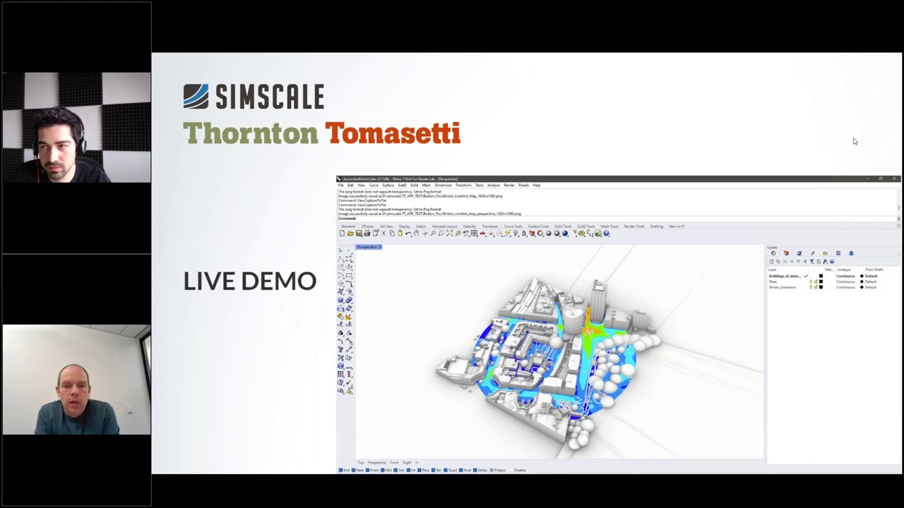
- Switch to Rhino, launch the Nuada CFD plug-in with the NuadaCFD command and continue past its welcome page
{"action": "key", "text": "alt+Tab"}
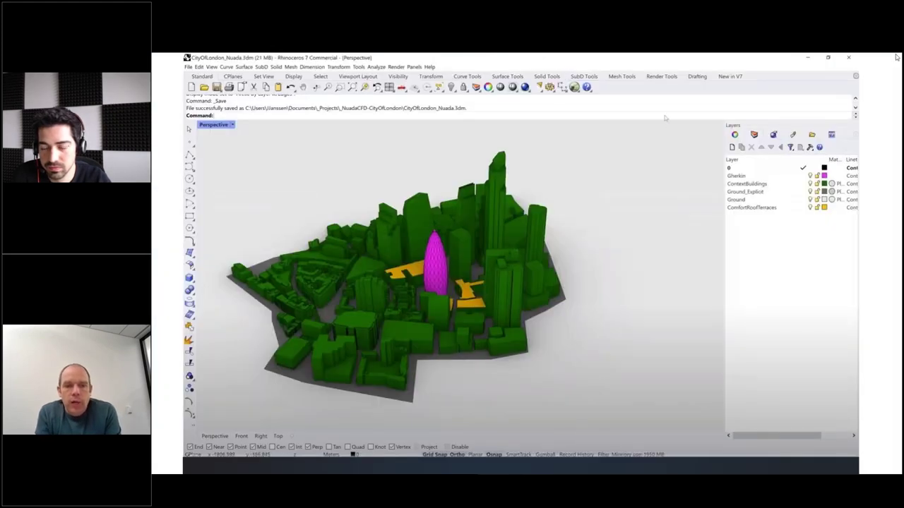
{"action": "type", "text": "NuadaCFD"}
{"action": "key", "text": "Return"}
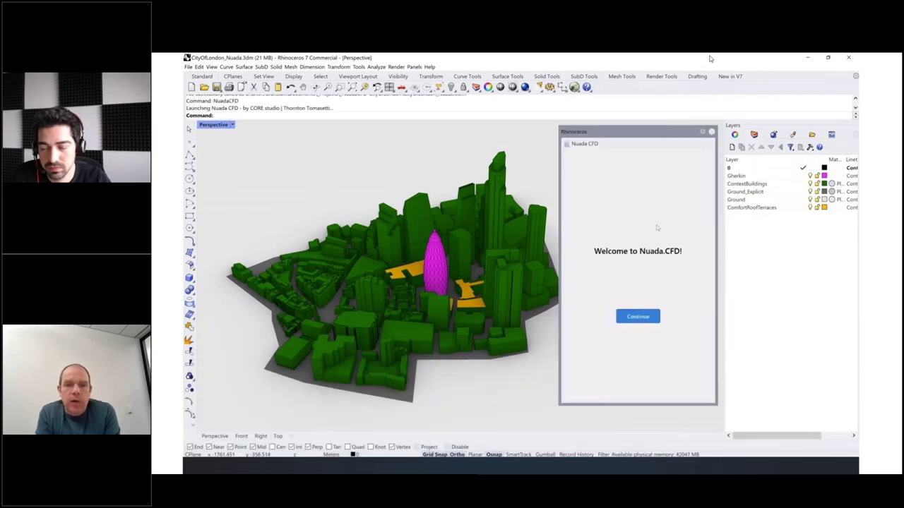
{"action": "left_click", "coordinate": [648, 318]}
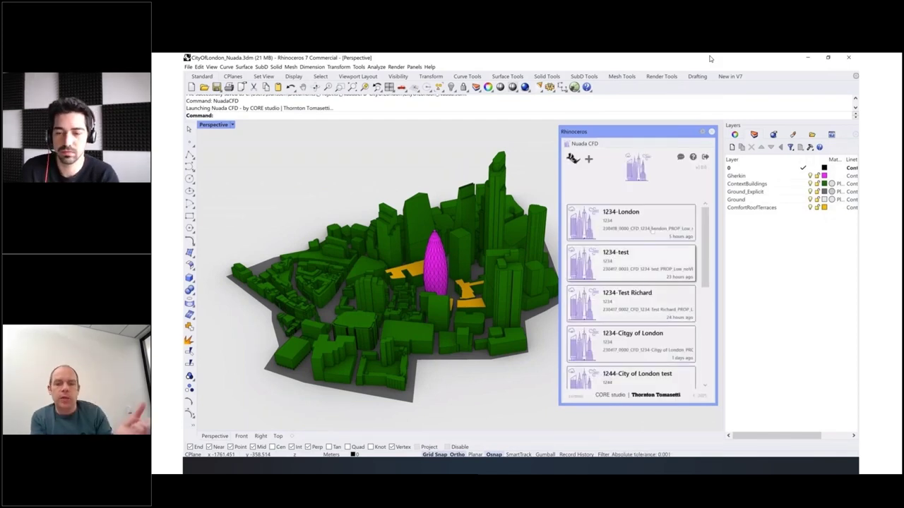
- Start a new Nuada CFD project with the name City of London and project number 12345
{"action": "left_click", "coordinate": [588, 159]}
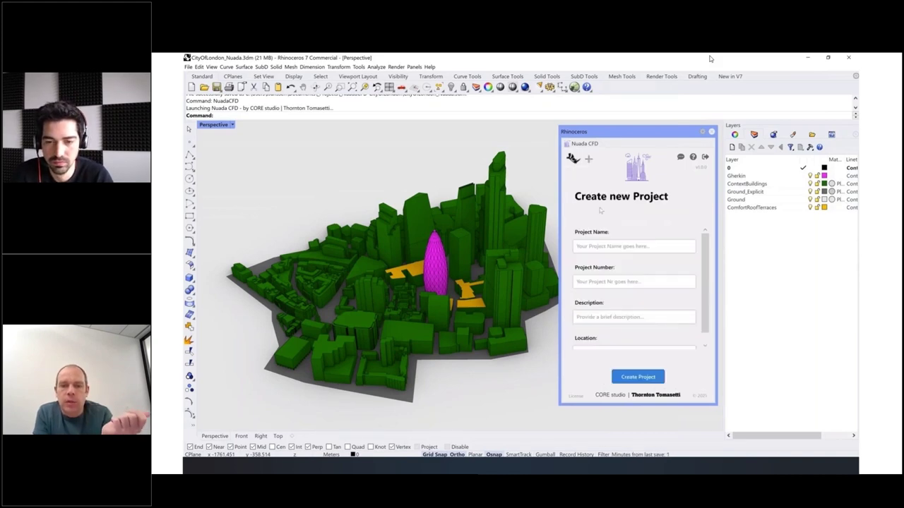
{"action": "left_click", "coordinate": [608, 245]}
{"action": "type", "text": "City of London"}
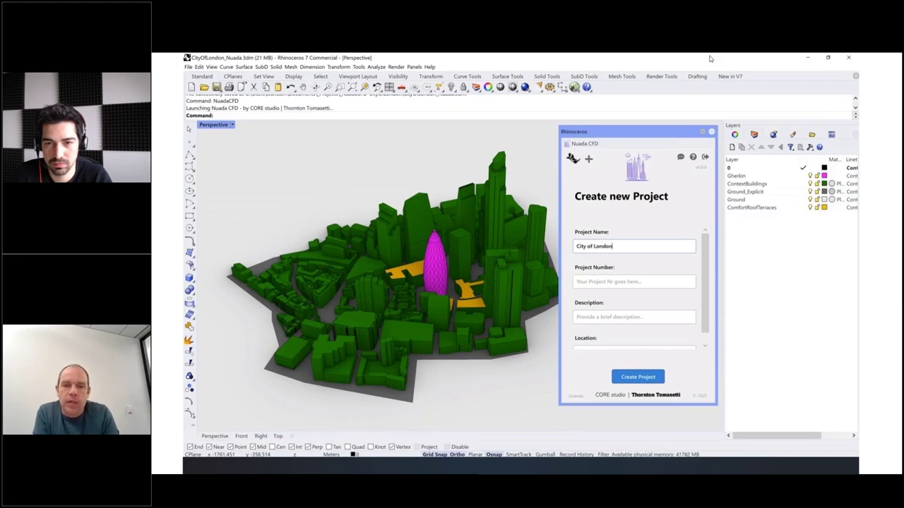
{"action": "left_click", "coordinate": [613, 284]}
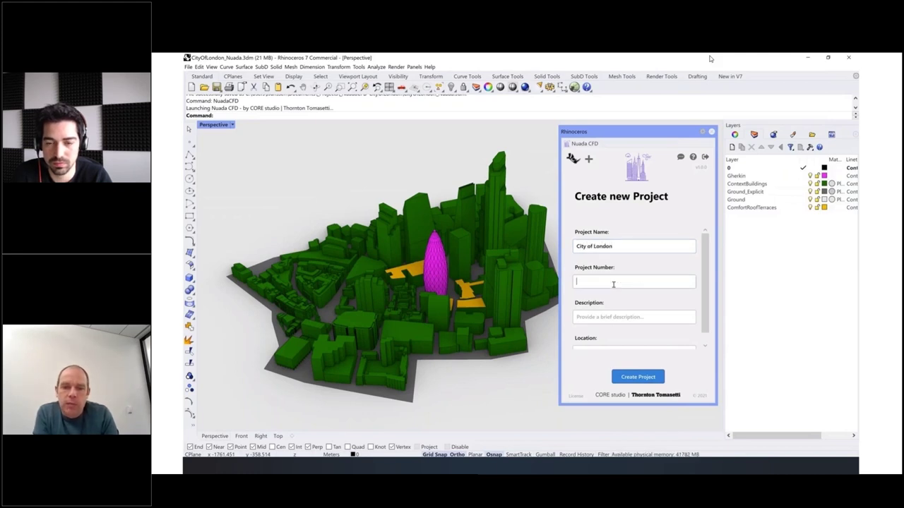
{"action": "type", "text": "12345"}
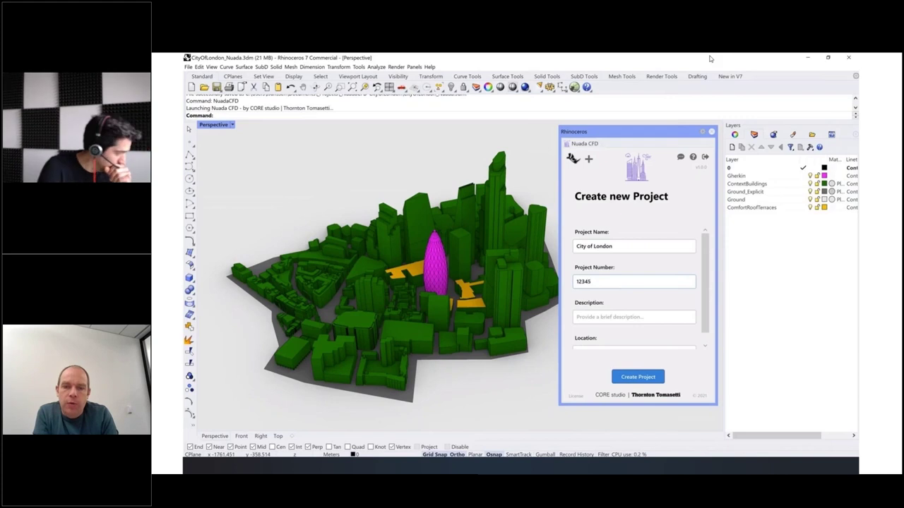
- Enter the description "wind around the Gherkin" and the location "London, UK", and create the project
{"action": "left_click", "coordinate": [616, 316]}
{"action": "type", "text": "wind around the"}
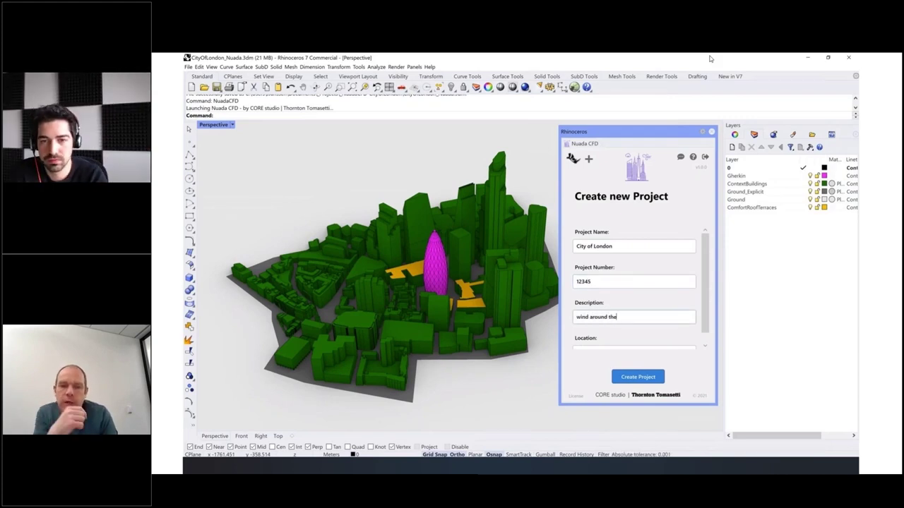
{"action": "type", "text": " Gherk"}
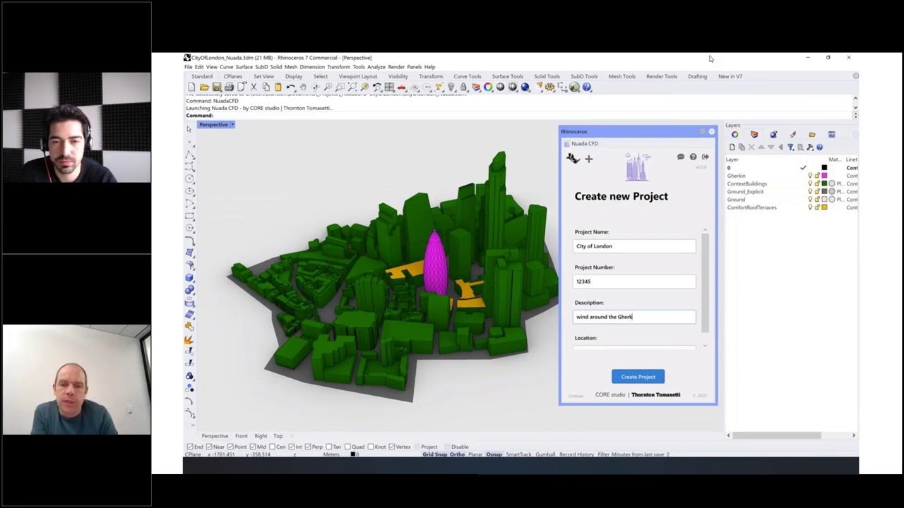
{"action": "type", "text": "in"}
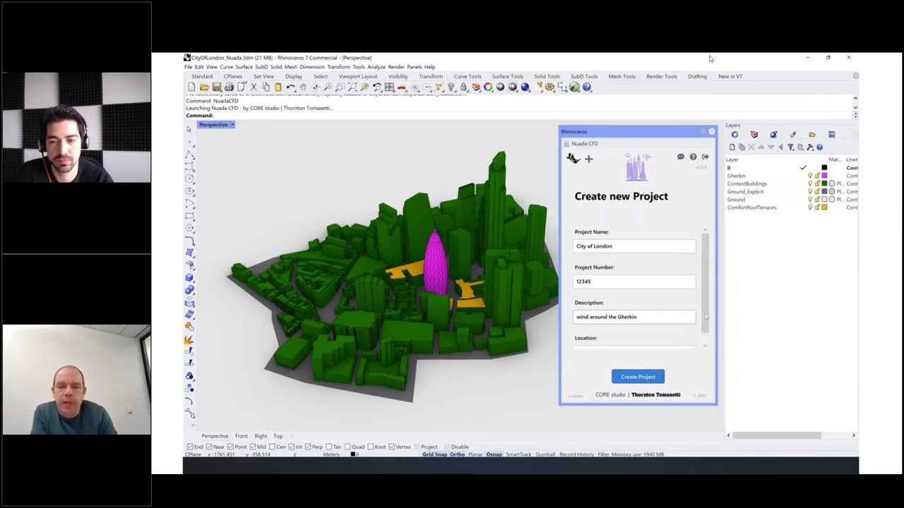
{"action": "scroll", "coordinate": [706, 319], "scroll_direction": "down", "scroll_amount": 1}
{"action": "left_click", "coordinate": [624, 339]}
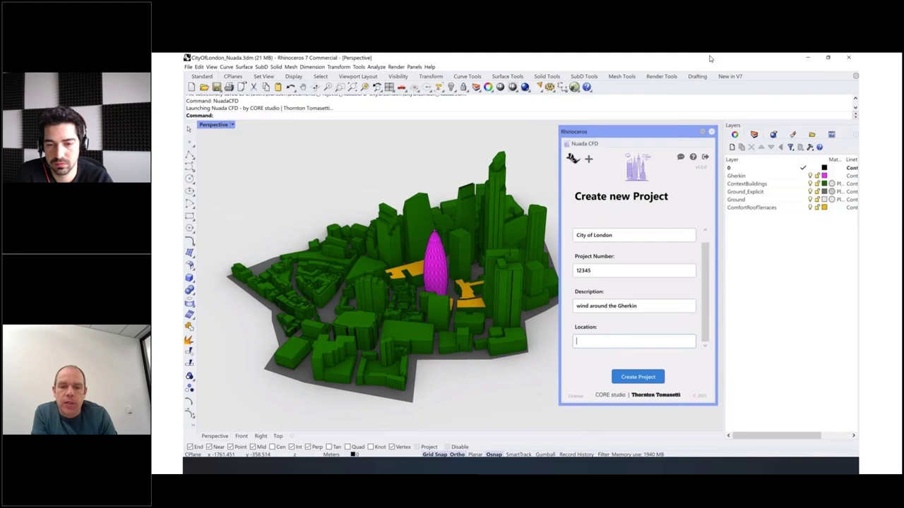
{"action": "type", "text": "London, UK"}
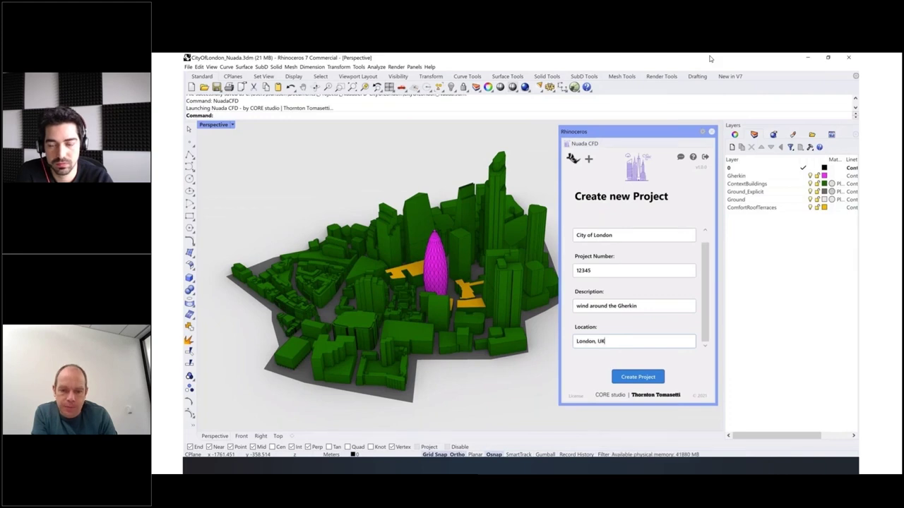
{"action": "left_click", "coordinate": [653, 376]}
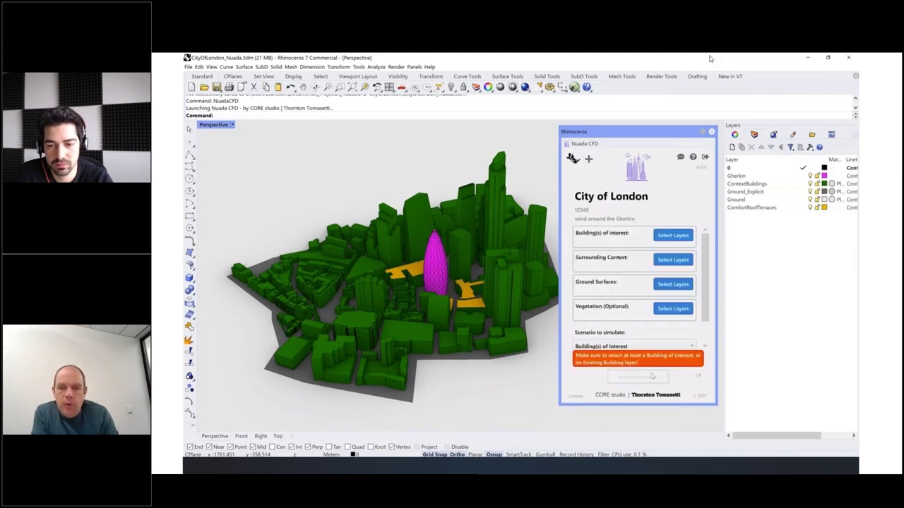
- Enlarge the Nuada CFD window and highlight the objects on the Gherkin and ComfortRoofTerraces layers to examine them in the model
{"action": "left_click_drag", "start_coordinate": [652, 428], "coordinate": [649, 437]}
{"action": "left_click", "coordinate": [684, 236]}
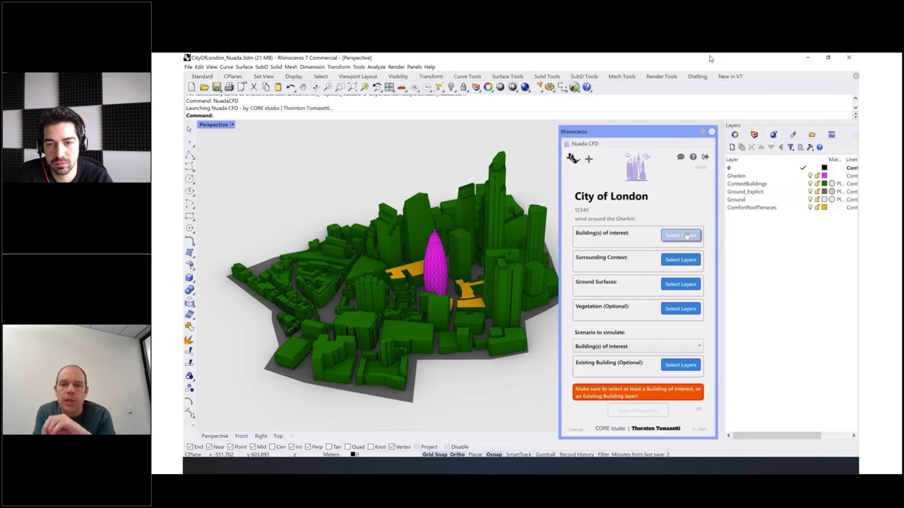
{"action": "right_click", "coordinate": [740, 177]}
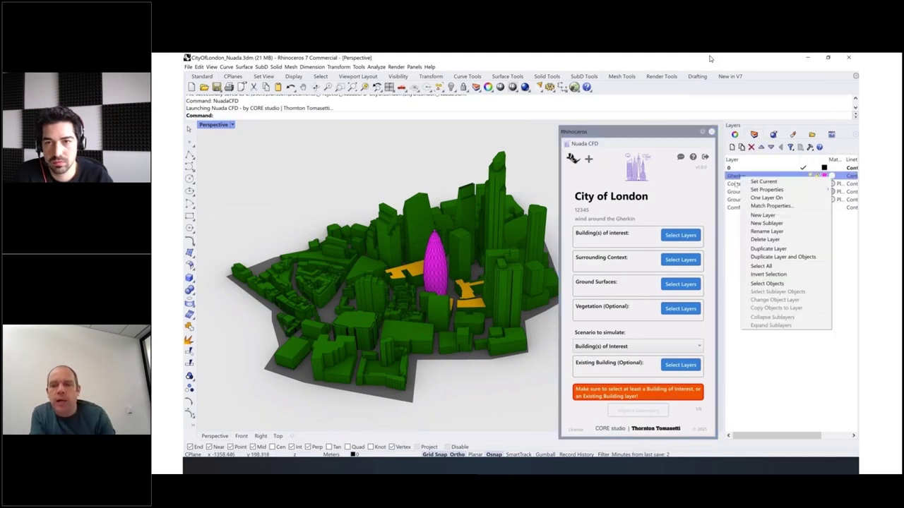
{"action": "left_click", "coordinate": [764, 284]}
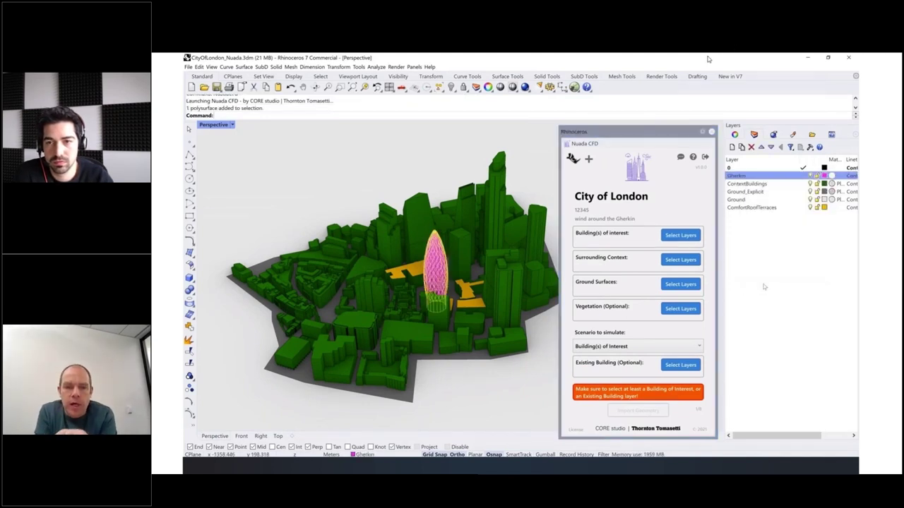
{"action": "key", "text": "Escape"}
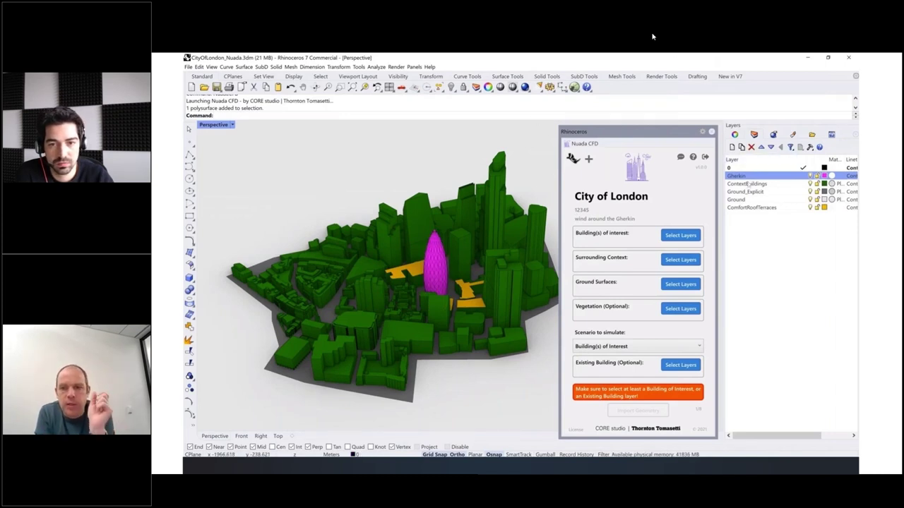
{"action": "right_click", "coordinate": [750, 206]}
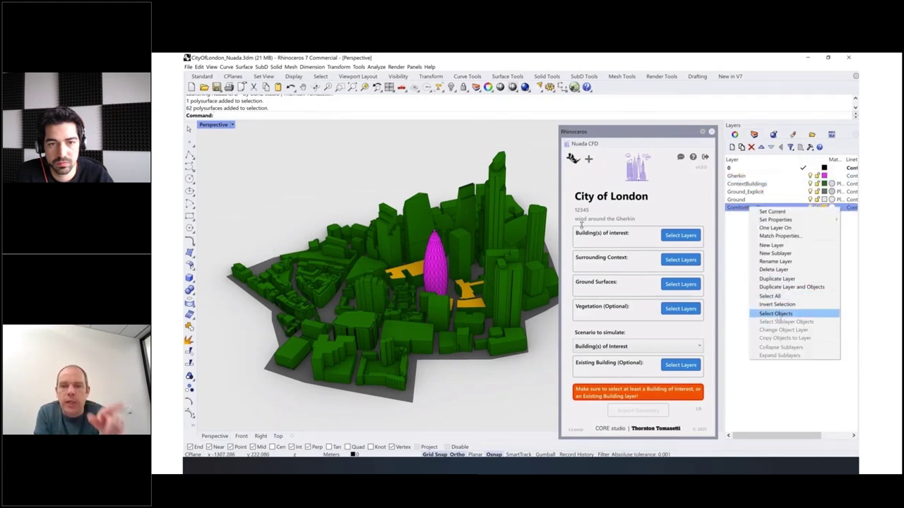
{"action": "left_click", "coordinate": [775, 313]}
- Assign the Gherkin layer as building of interest, and the ContextBuildings and ComfortRoofTerraces layers as surrounding context
{"action": "left_click", "coordinate": [681, 236]}
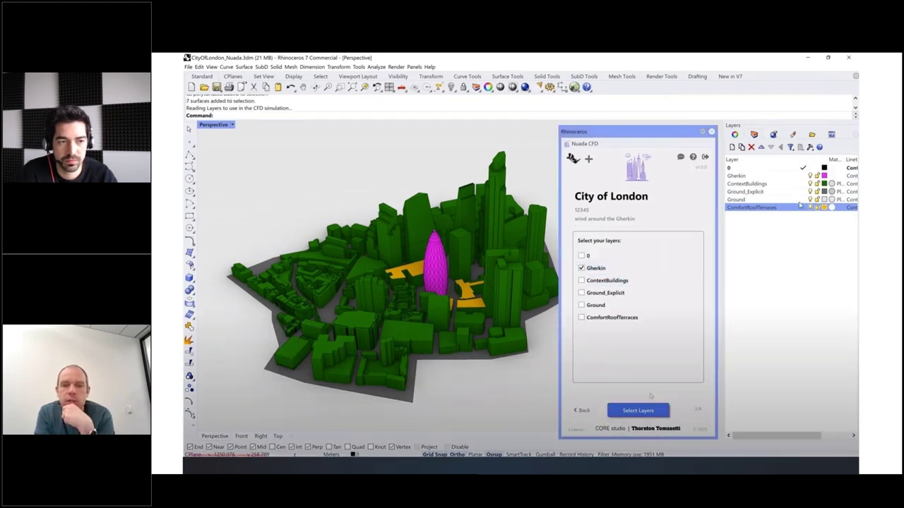
{"action": "left_click", "coordinate": [638, 410]}
{"action": "left_click", "coordinate": [673, 272]}
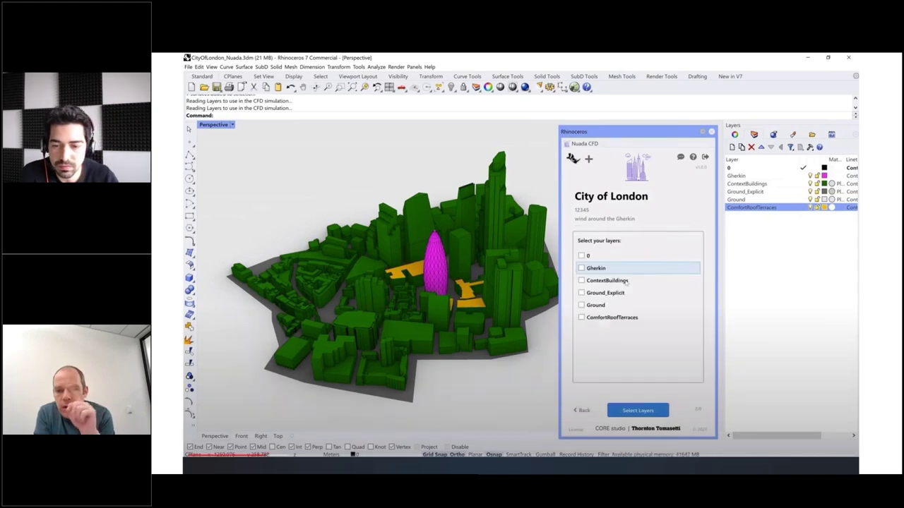
{"action": "left_click", "coordinate": [609, 281]}
{"action": "left_click", "coordinate": [611, 317]}
{"action": "left_click", "coordinate": [644, 410]}
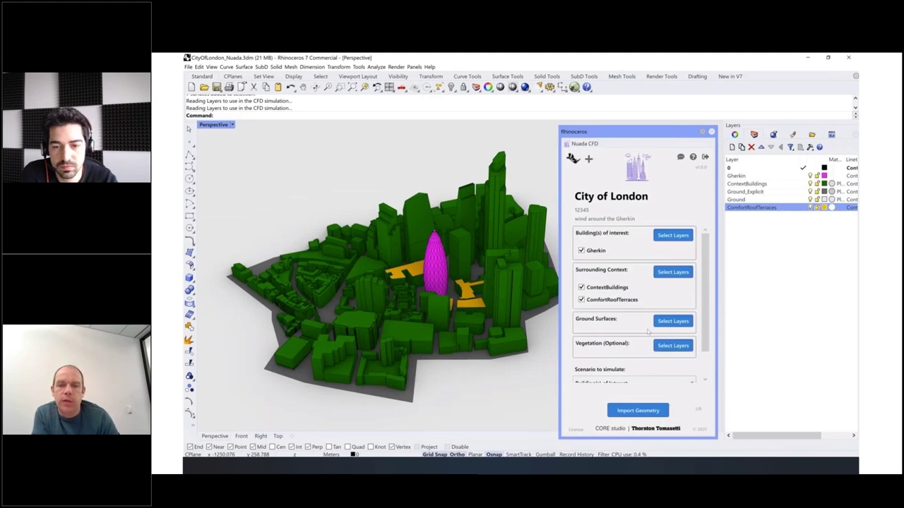
- Assign the Ground_Explicit and Ground layers as ground surfaces and import the geometry
{"action": "left_click", "coordinate": [677, 323]}
{"action": "left_click", "coordinate": [593, 292]}
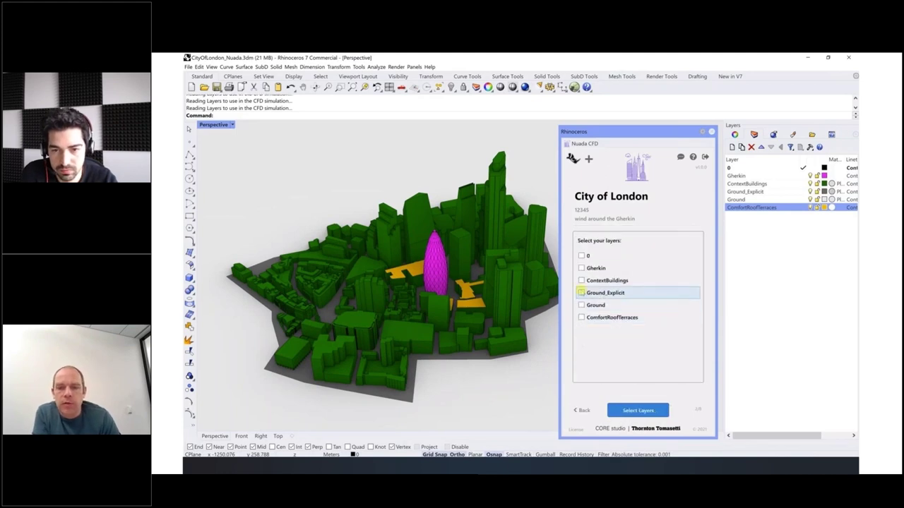
{"action": "left_click", "coordinate": [589, 305]}
{"action": "left_click", "coordinate": [659, 416]}
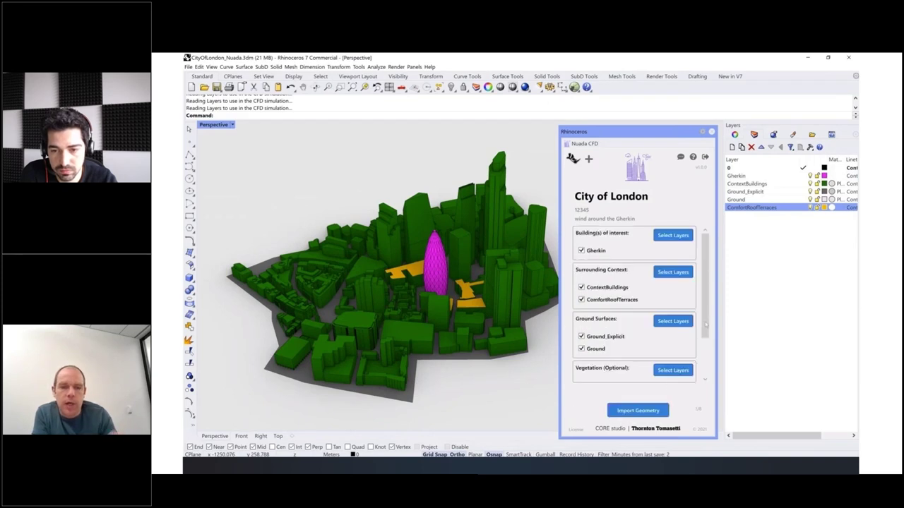
{"action": "scroll", "coordinate": [704, 325], "scroll_direction": "down", "scroll_amount": 1}
{"action": "scroll", "coordinate": [705, 324], "scroll_direction": "down", "scroll_amount": 2}
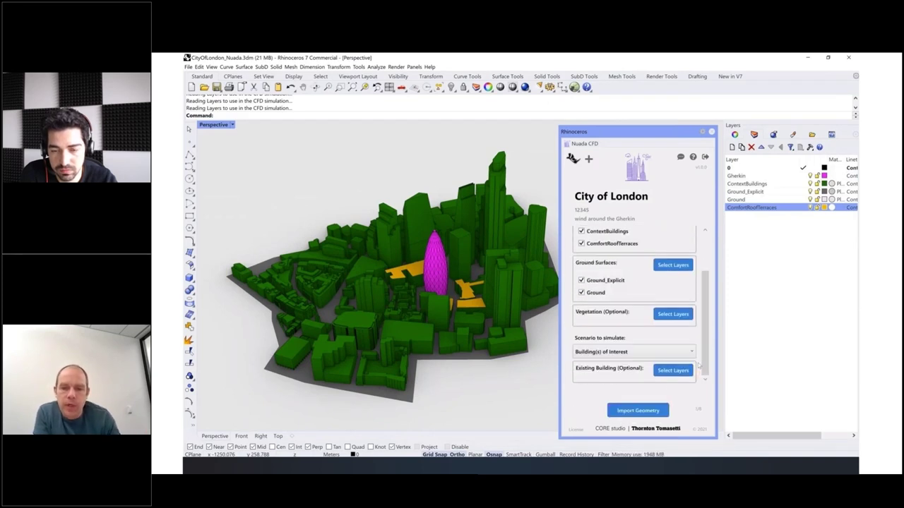
{"action": "left_click", "coordinate": [638, 410]}
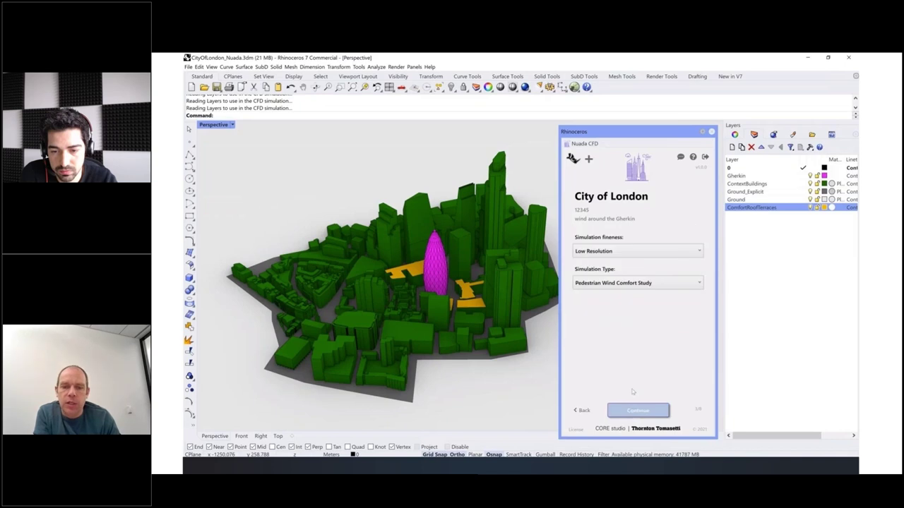
- Set the simulation fineness to Low Resolution and the type to Pedestrian Wind Comfort Study, and continue to the wind settings
{"action": "left_click", "coordinate": [608, 254]}
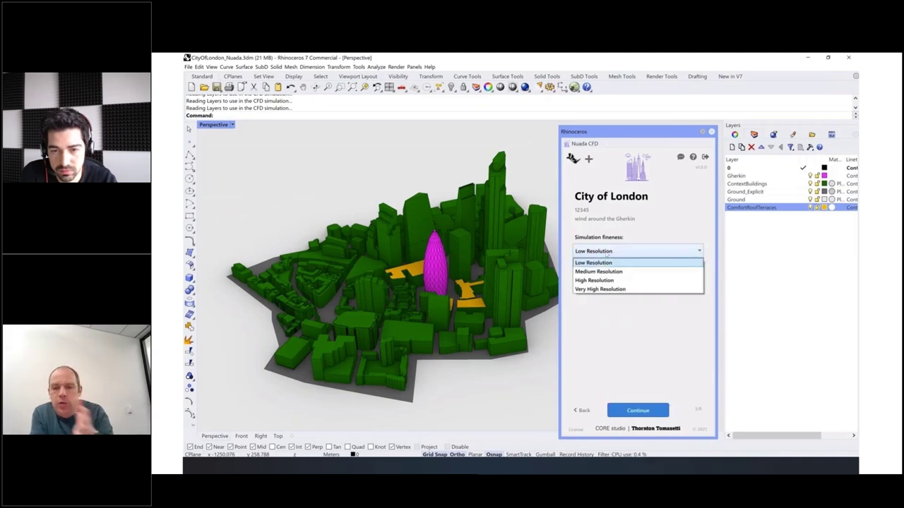
{"action": "left_click", "coordinate": [606, 262]}
{"action": "left_click", "coordinate": [604, 282]}
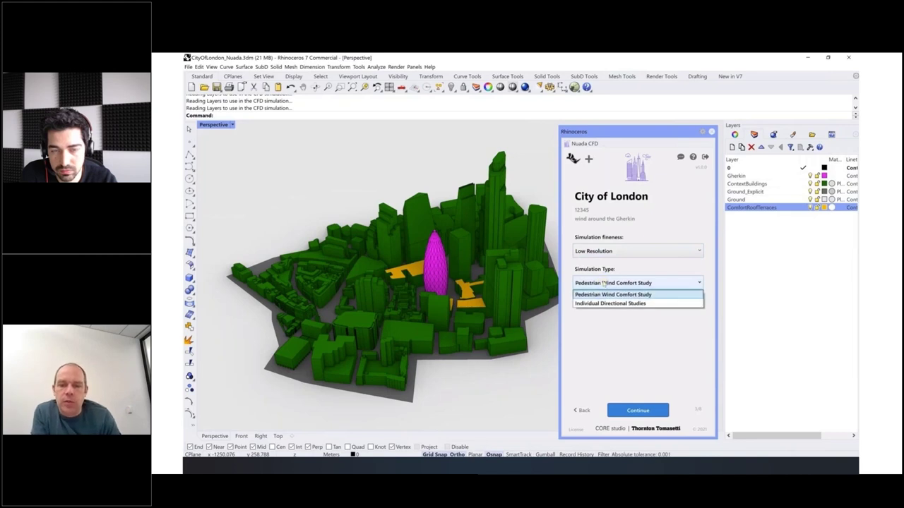
{"action": "left_click", "coordinate": [613, 294]}
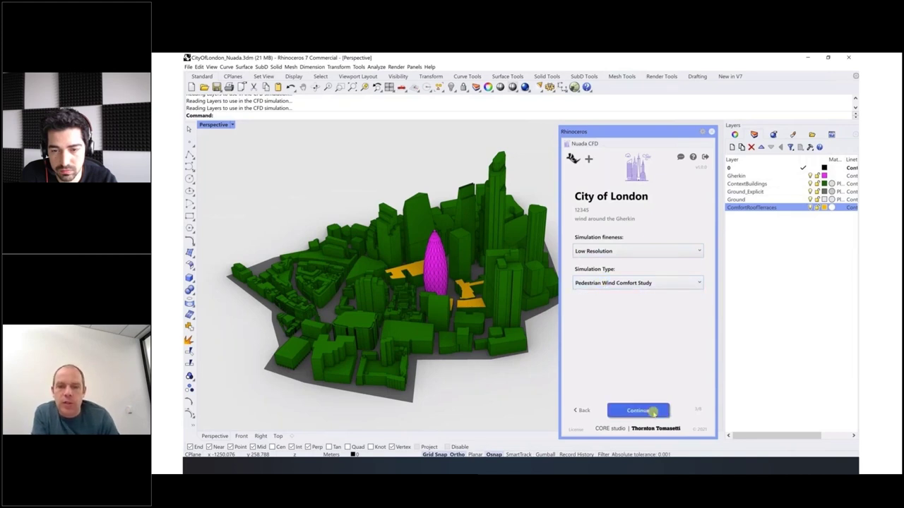
{"action": "left_click", "coordinate": [652, 412]}
- Set the number of wind directions to 16 and the wind engineering standard to Eurocode EN 1991-1-4:2005
{"action": "left_click", "coordinate": [616, 253]}
{"action": "left_click", "coordinate": [617, 265]}
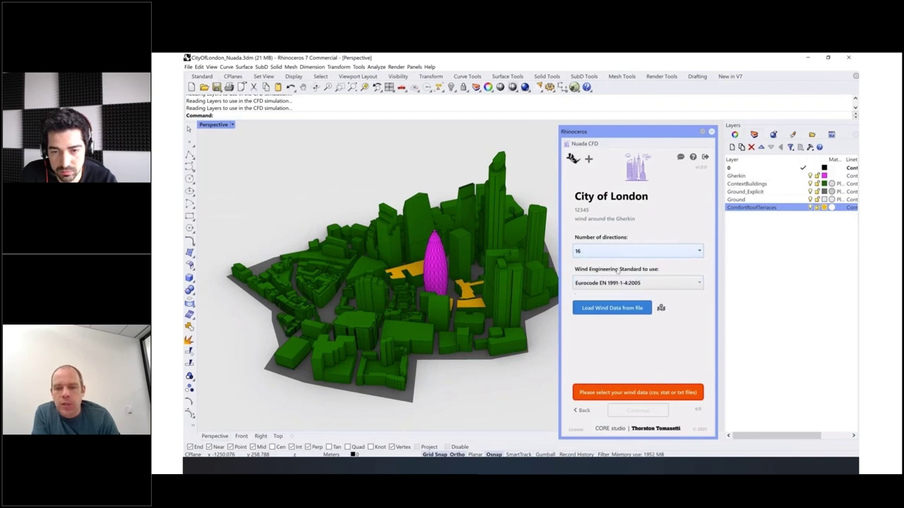
{"action": "left_click", "coordinate": [619, 285]}
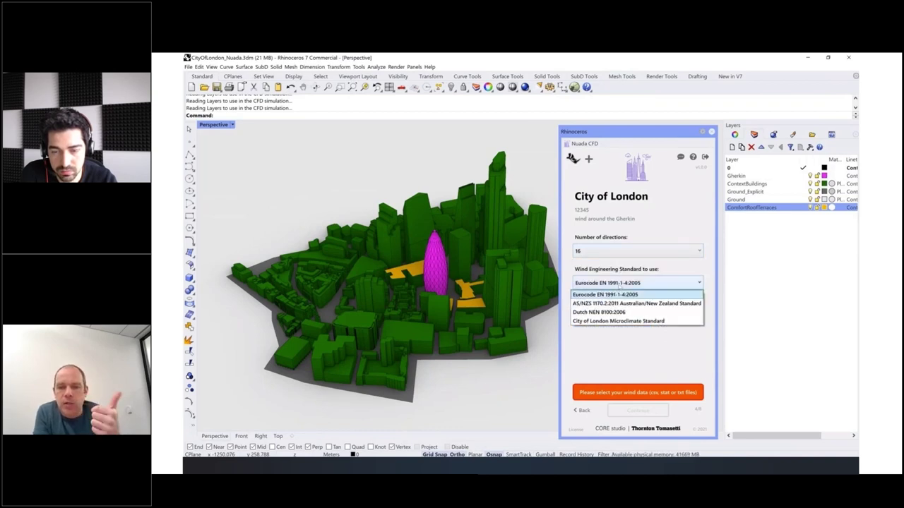
{"action": "left_click", "coordinate": [619, 288]}
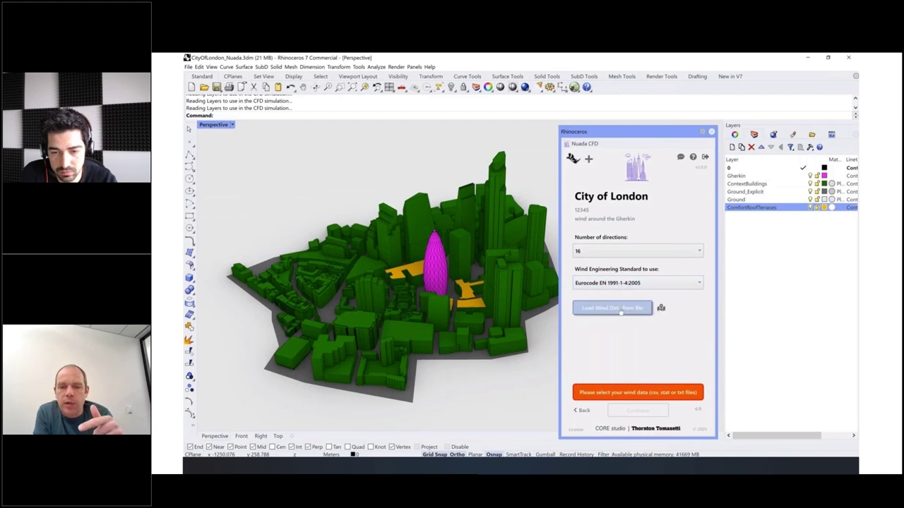
- Load Annual_UK London Heathrow Airport.stat from the UK London Heathrow EGLL climate data folder as wind data and continue to the terrain conditions
{"action": "left_click", "coordinate": [621, 309]}
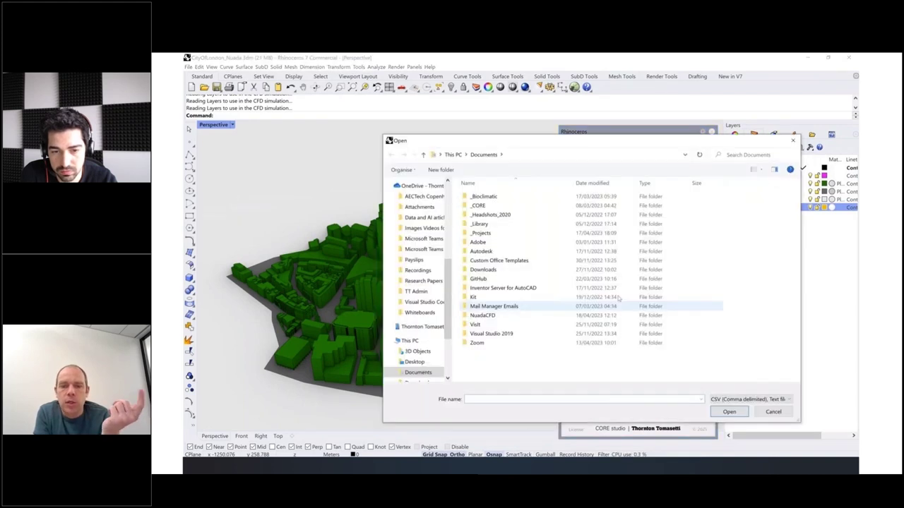
{"action": "double_click", "coordinate": [483, 196]}
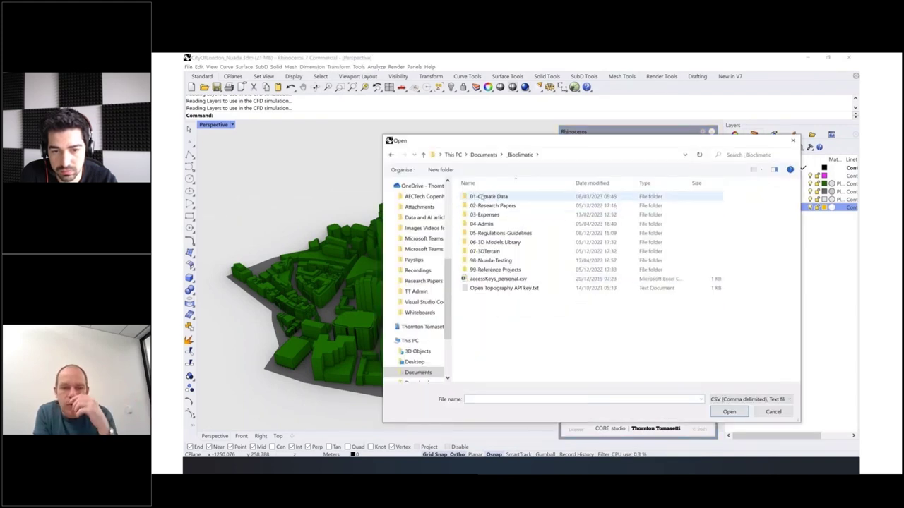
{"action": "double_click", "coordinate": [490, 196]}
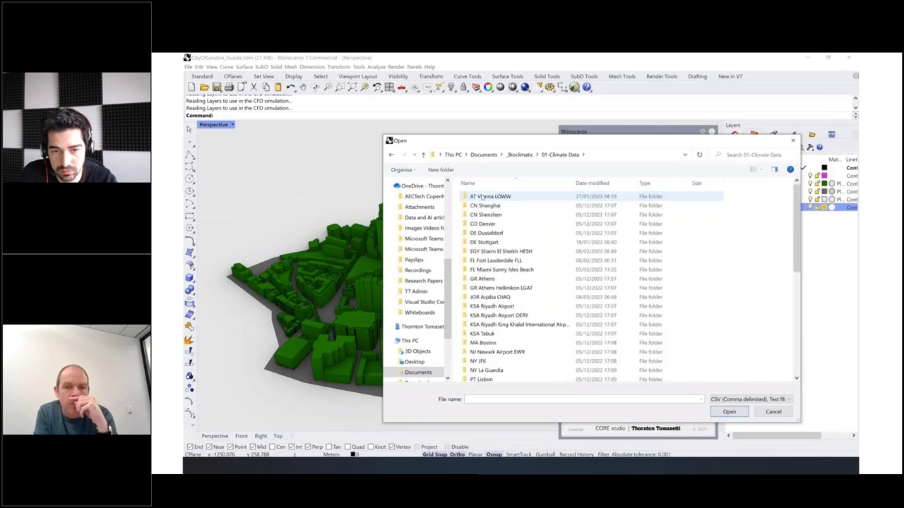
{"action": "scroll", "coordinate": [522, 332], "scroll_direction": "down", "scroll_amount": 4}
{"action": "double_click", "coordinate": [501, 359]}
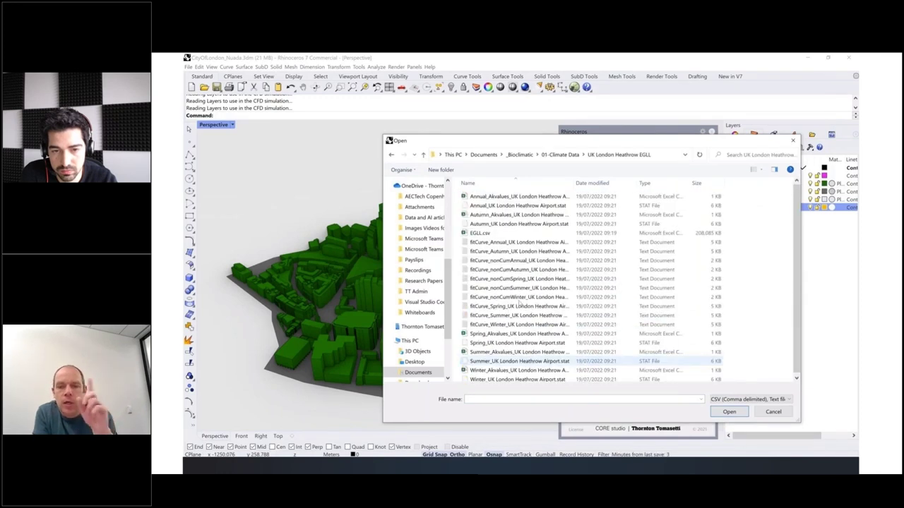
{"action": "left_click", "coordinate": [518, 205]}
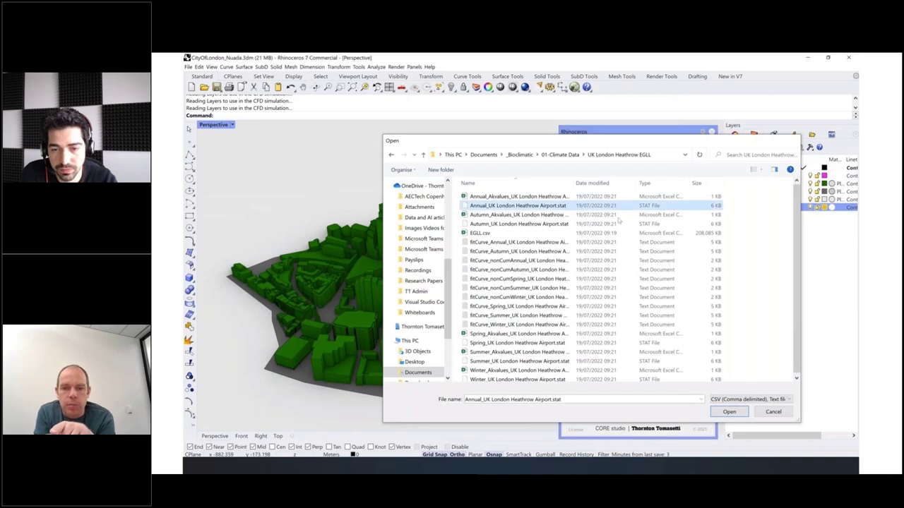
{"action": "key", "text": "Return"}
{"action": "left_click", "coordinate": [645, 414]}
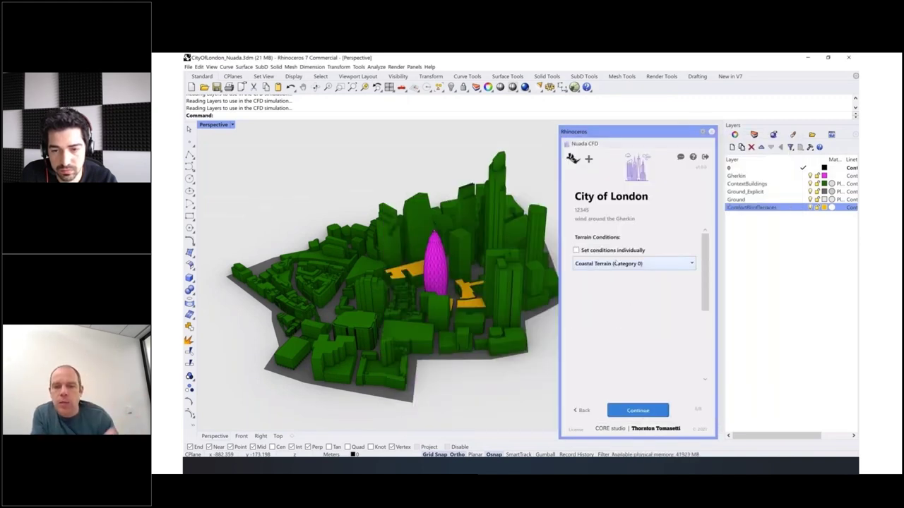
- Set the terrain conditions for all wind directions to Urban Area (Category IV)
{"action": "left_click", "coordinate": [612, 264]}
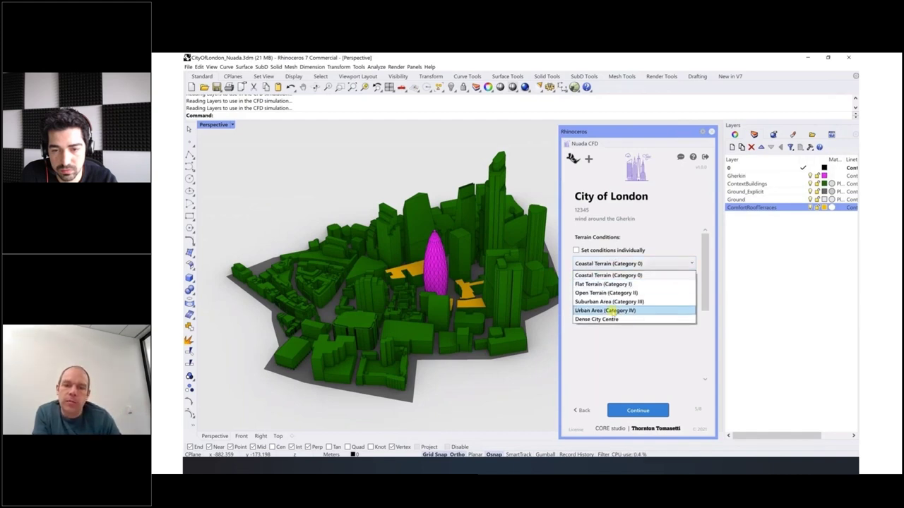
{"action": "left_click", "coordinate": [613, 311]}
{"action": "left_click", "coordinate": [576, 251]}
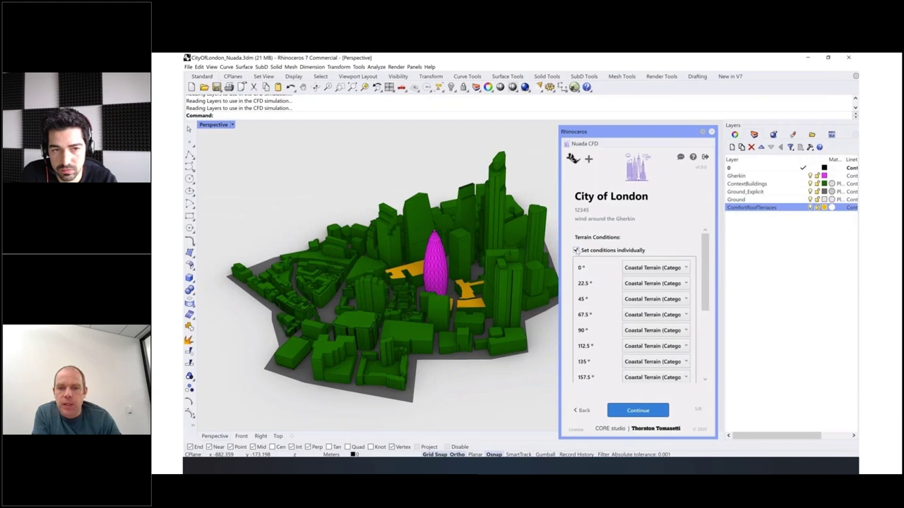
{"action": "left_click_drag", "start_coordinate": [704, 266], "coordinate": [705, 274]}
{"action": "scroll", "coordinate": [704, 274], "scroll_direction": "up", "scroll_amount": 1}
{"action": "left_click", "coordinate": [576, 250]}
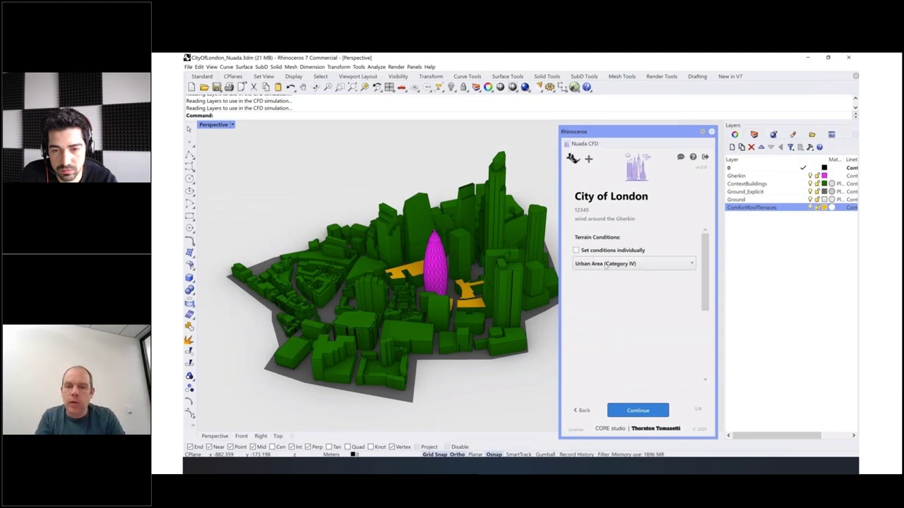
- Add the ComfortRoofTerraces layer to the comfort value extraction and continue to the slice plane settings
{"action": "left_click", "coordinate": [637, 410]}
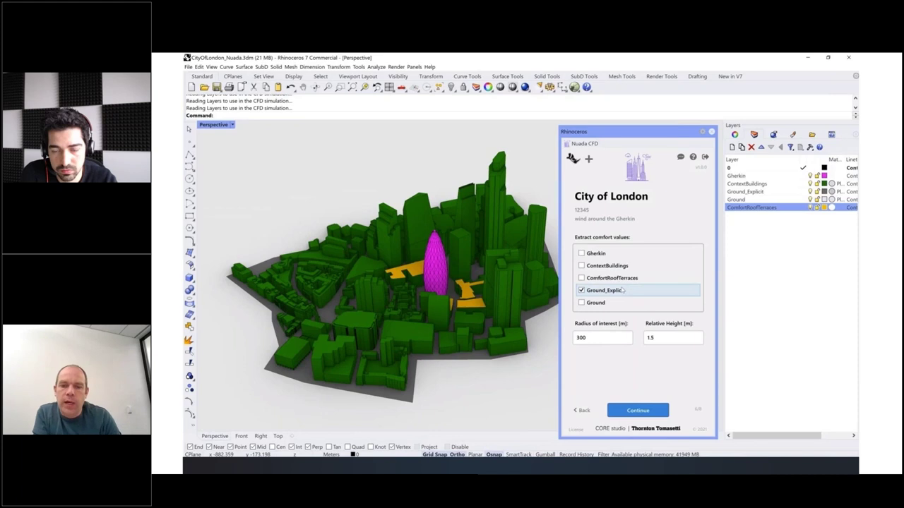
{"action": "left_click", "coordinate": [581, 278]}
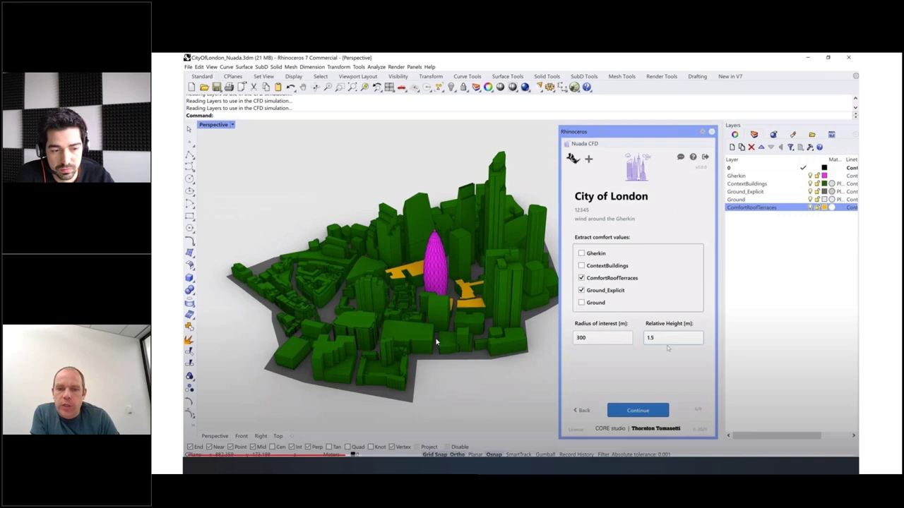
{"action": "left_click", "coordinate": [648, 411]}
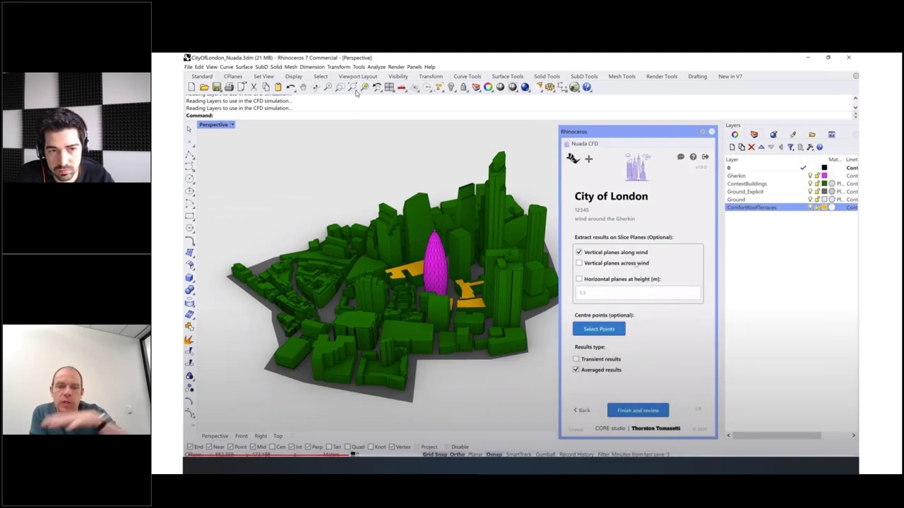
- Enable horizontal slice planes at heights of 1.5 and 5.0 m and finish the setup for review
{"action": "left_click", "coordinate": [579, 279]}
{"action": "left_click", "coordinate": [612, 292]}
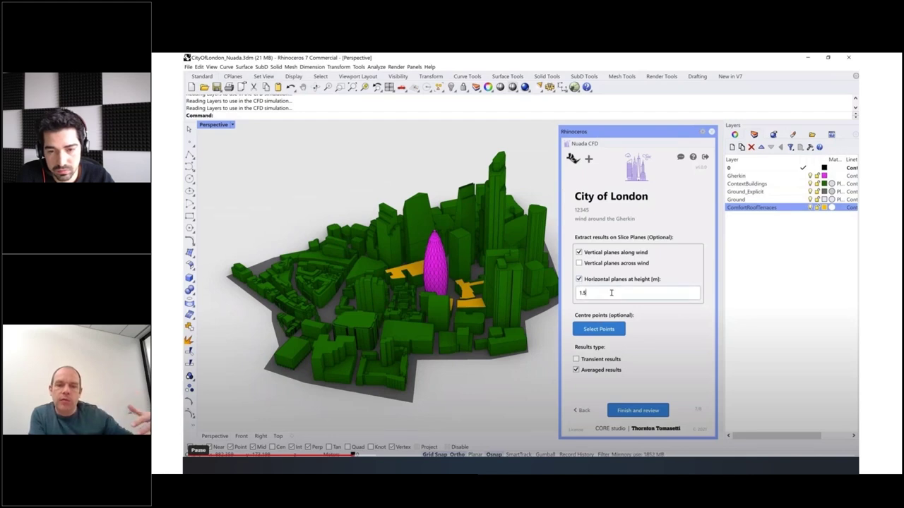
{"action": "type", "text": ", 5.0"}
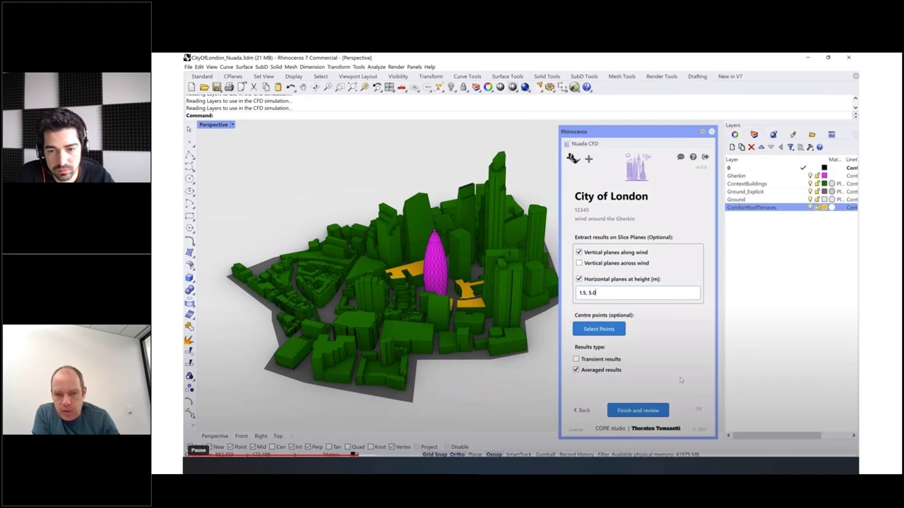
{"action": "left_click", "coordinate": [651, 414]}
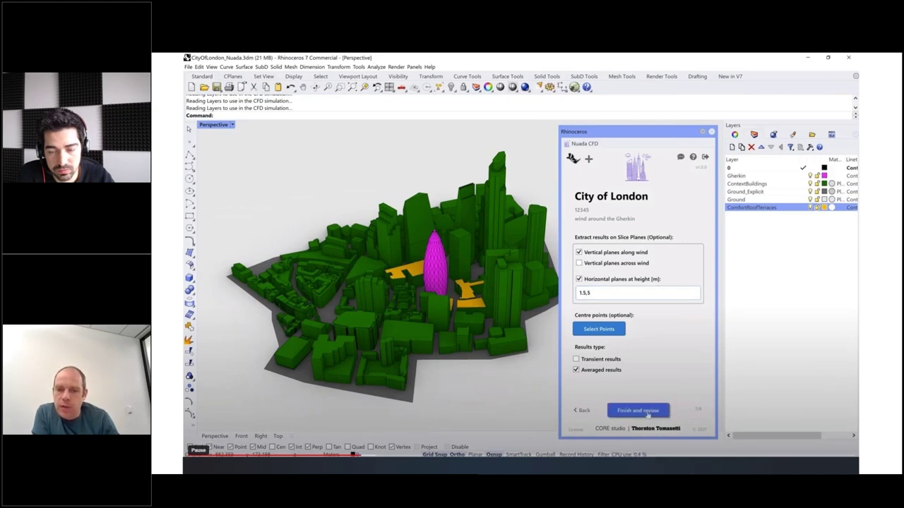
- Review the simulation summary, start the simulation and approve its cost, and return to the projects page
{"action": "left_click_drag", "start_coordinate": [706, 287], "coordinate": [704, 332]}
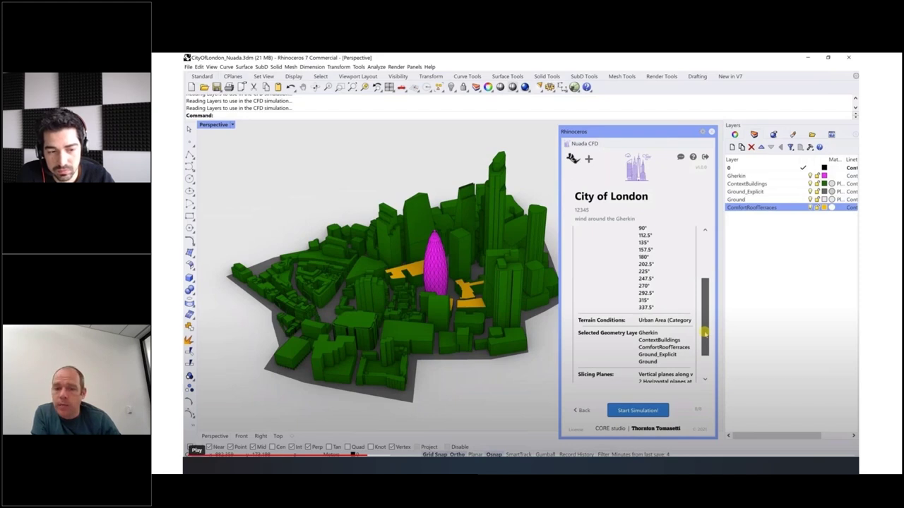
{"action": "left_click_drag", "start_coordinate": [705, 332], "coordinate": [704, 360]}
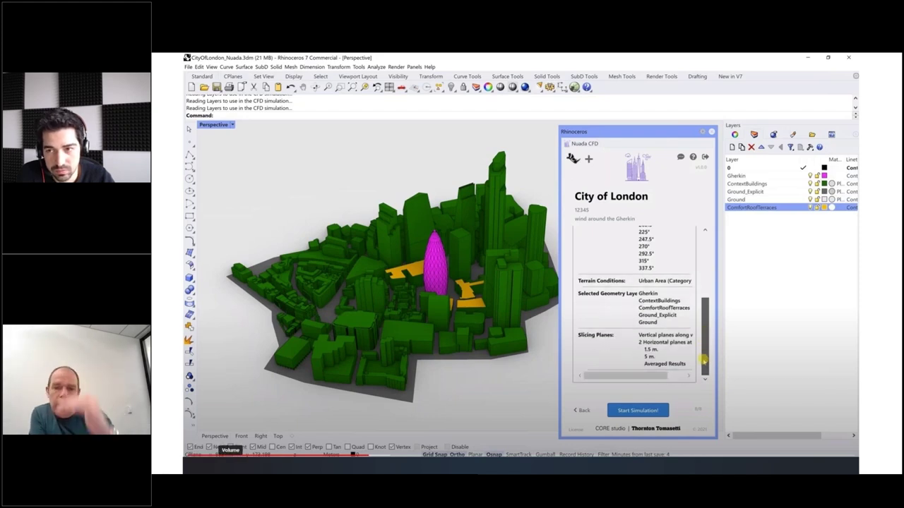
{"action": "left_click", "coordinate": [637, 410]}
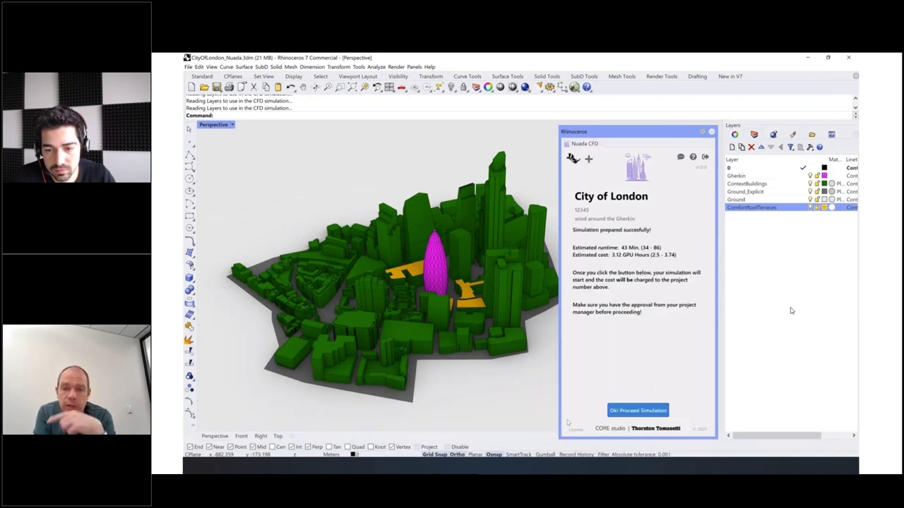
{"action": "left_click", "coordinate": [638, 410]}
{"action": "key", "text": "space"}
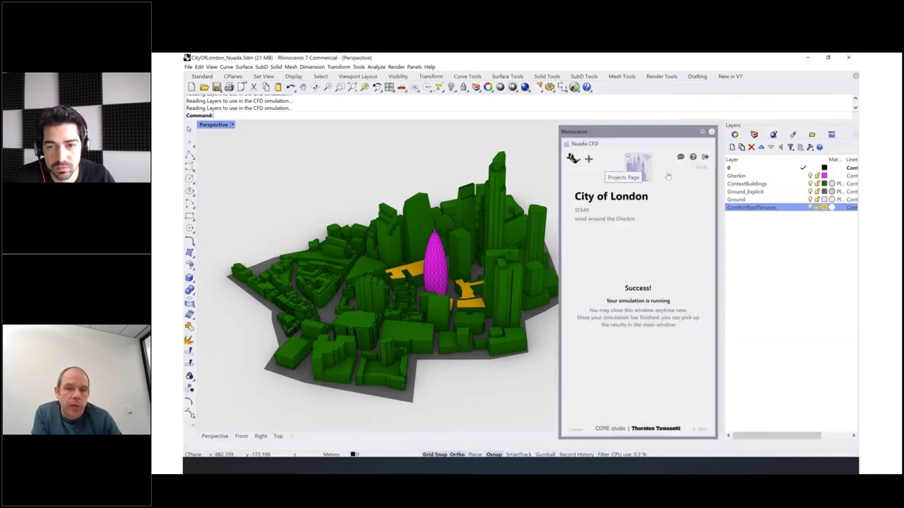
{"action": "left_click", "coordinate": [637, 166]}
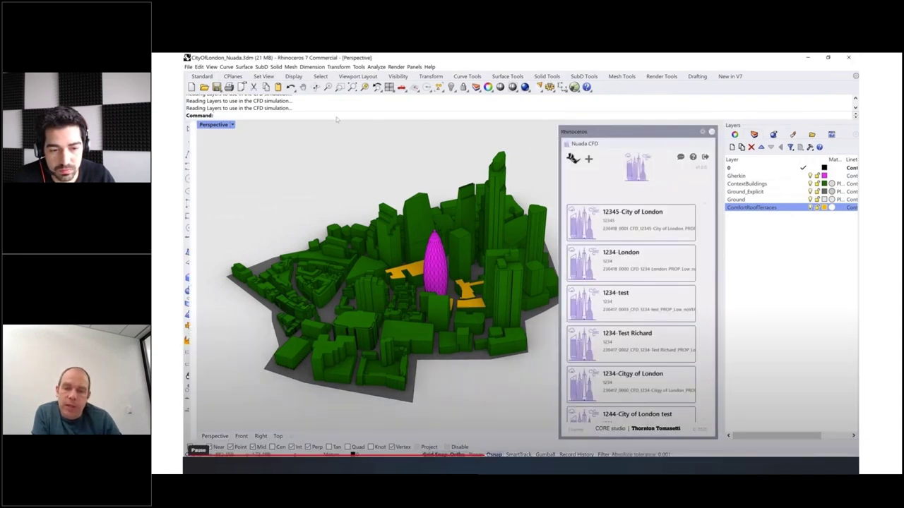
- Open the model file Triangular Tower.3dm and continue past the Nuada CFD welcome page to the project list
{"action": "left_click", "coordinate": [204, 86]}
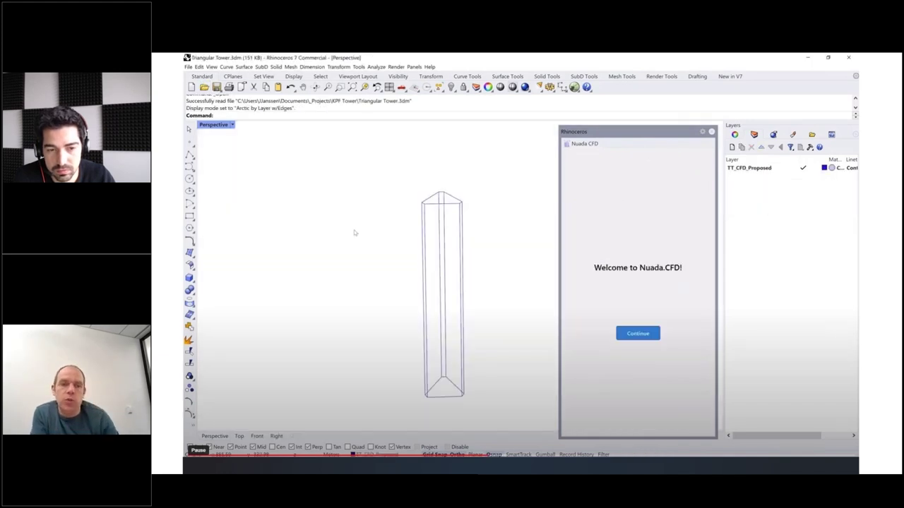
{"action": "mouse_move", "coordinate": [355, 233]}
{"action": "right_mouse_down"}
{"action": "mouse_move", "coordinate": [365, 244]}
{"action": "mouse_move", "coordinate": [375, 241]}
{"action": "mouse_move", "coordinate": [350, 234]}
{"action": "right_mouse_up"}
{"action": "left_click", "coordinate": [654, 336]}
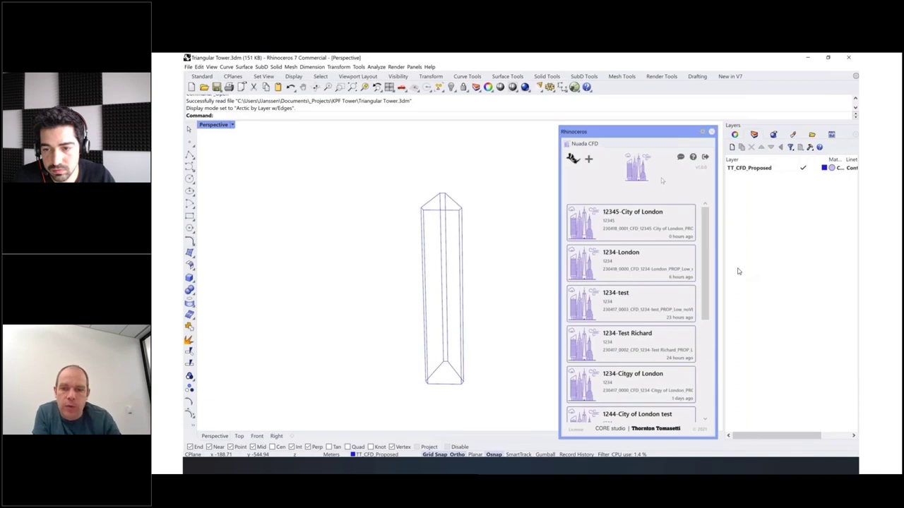
- Create a new project named Triangular Tower with number 12333, description Tower and location wherever
{"action": "left_click", "coordinate": [589, 159]}
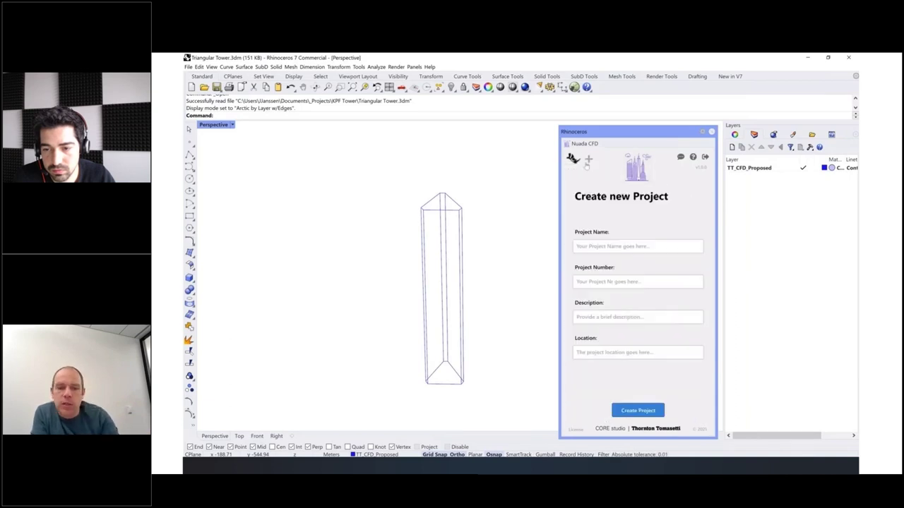
{"action": "left_click", "coordinate": [597, 247]}
{"action": "type", "text": "Teiangular Tower"}
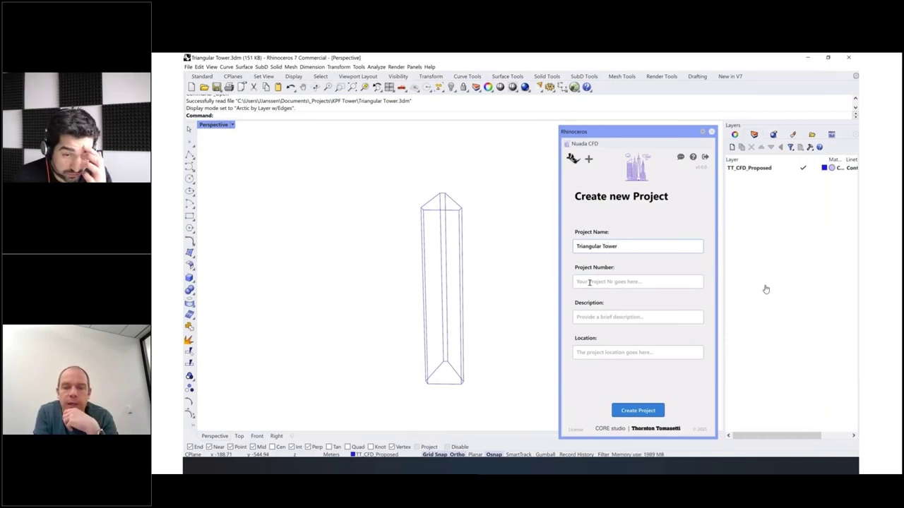
{"action": "key", "text": "Tab"}
{"action": "type", "text": "1233"}
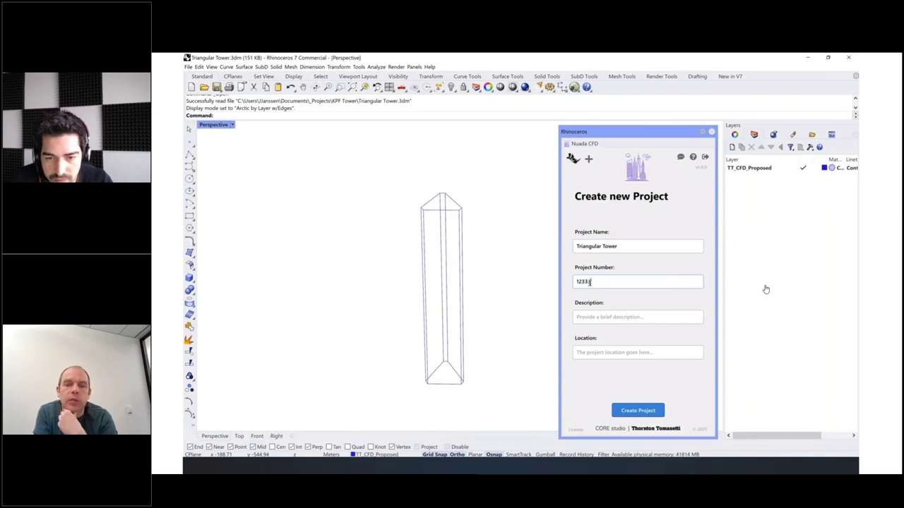
{"action": "key", "text": "Tab"}
{"action": "type", "text": "Tower"}
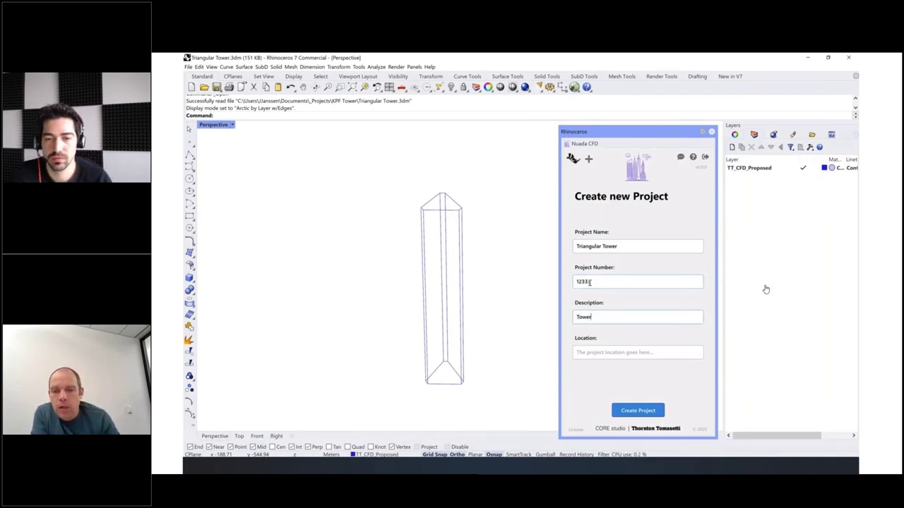
{"action": "key", "text": "Tab"}
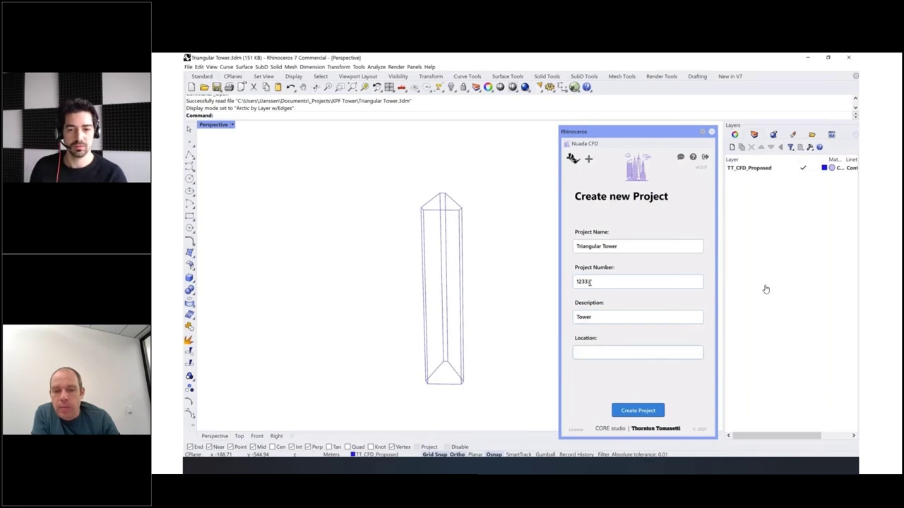
{"action": "type", "text": "where"}
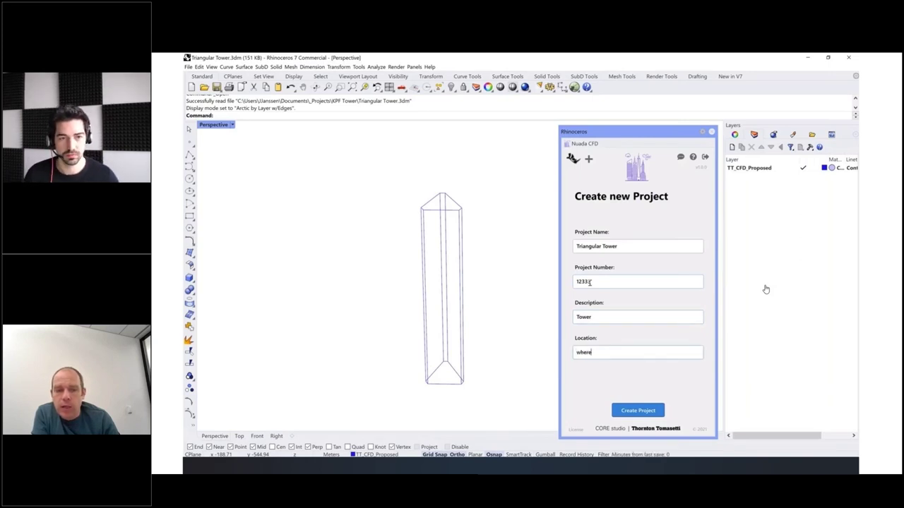
{"action": "type", "text": "ver"}
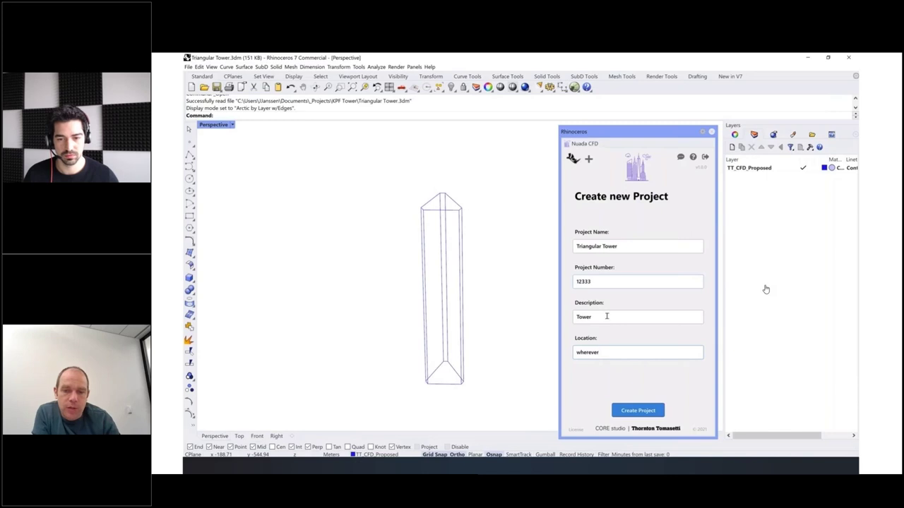
{"action": "left_click", "coordinate": [639, 411]}
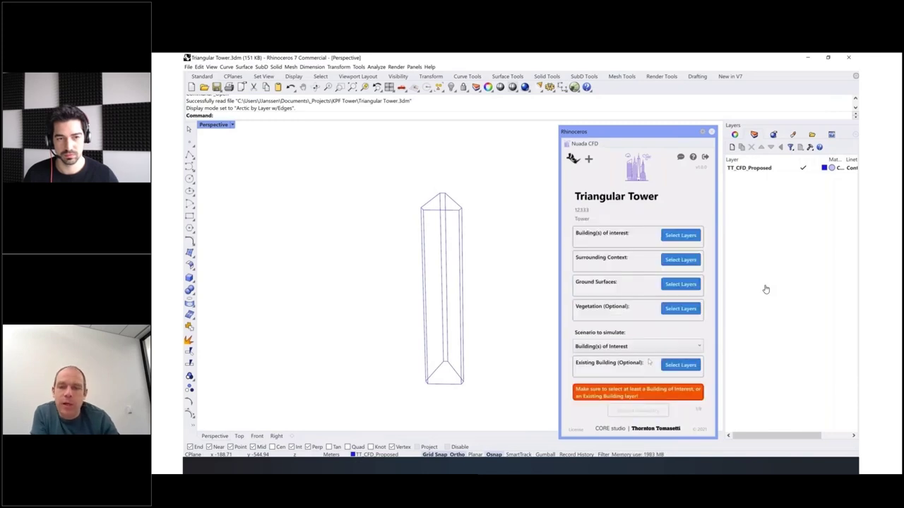
- Assign the TT_CFD_Proposed layer as building of interest and import the geometry
{"action": "left_click", "coordinate": [670, 241]}
{"action": "left_click", "coordinate": [604, 257]}
{"action": "left_click", "coordinate": [656, 408]}
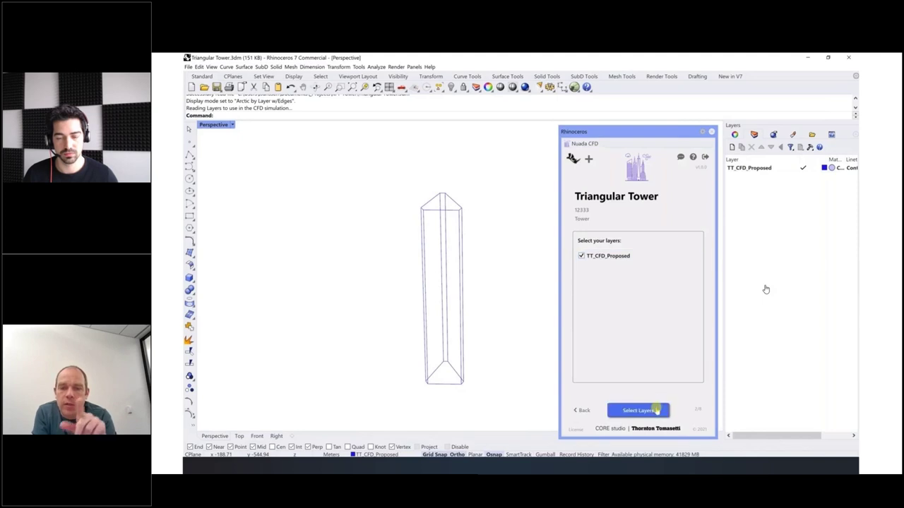
{"action": "left_click", "coordinate": [660, 409]}
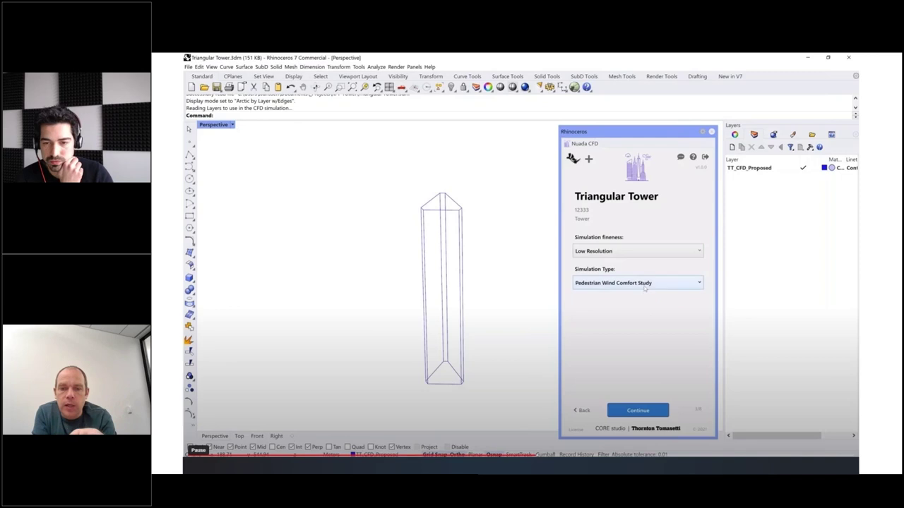
- Set the simulation type to Individual Directional Studies and continue to the wind directions
{"action": "left_click", "coordinate": [614, 283]}
{"action": "left_click", "coordinate": [601, 304]}
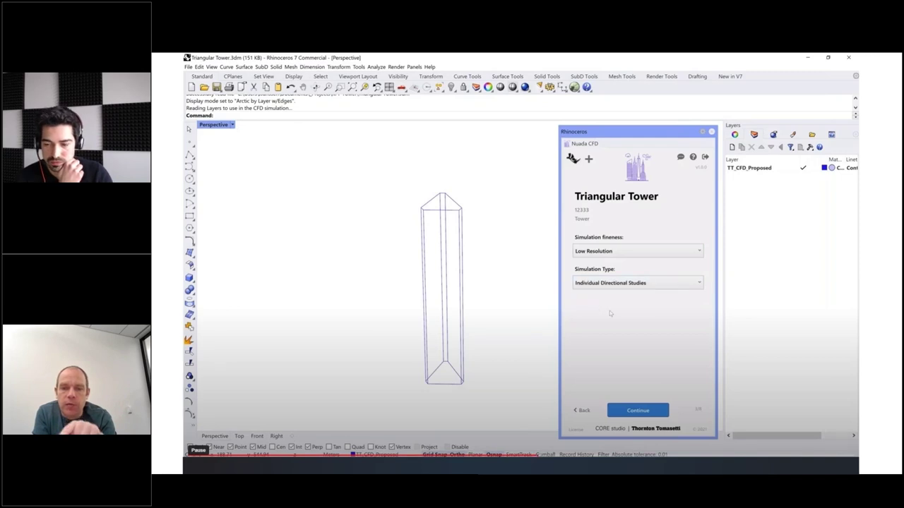
{"action": "left_click", "coordinate": [662, 410]}
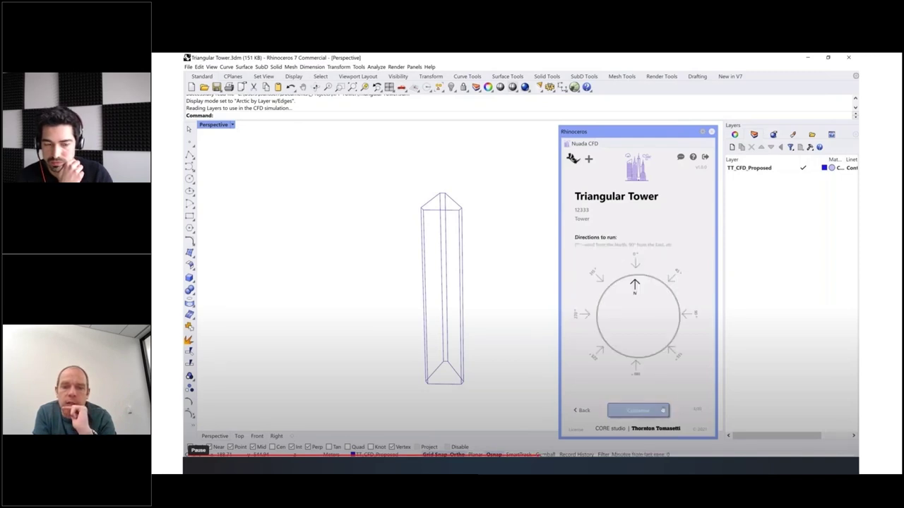
- Choose 0° and 90° as the wind directions to run and continue to the terrain conditions
{"action": "left_click", "coordinate": [635, 260]}
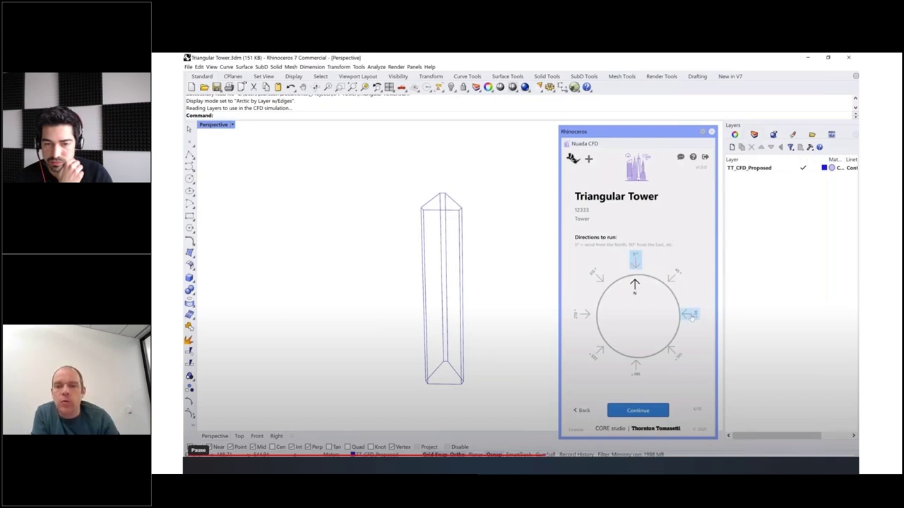
{"action": "left_click", "coordinate": [691, 315]}
{"action": "left_click", "coordinate": [652, 415]}
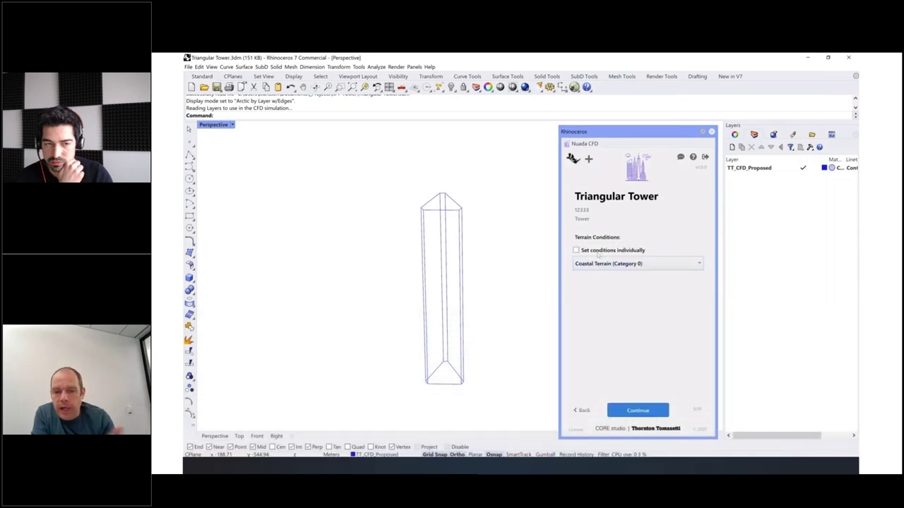
- Set the terrain condition to Open Terrain (Category II) and continue to the forces and moments settings
{"action": "left_click", "coordinate": [595, 264]}
{"action": "left_click", "coordinate": [605, 293]}
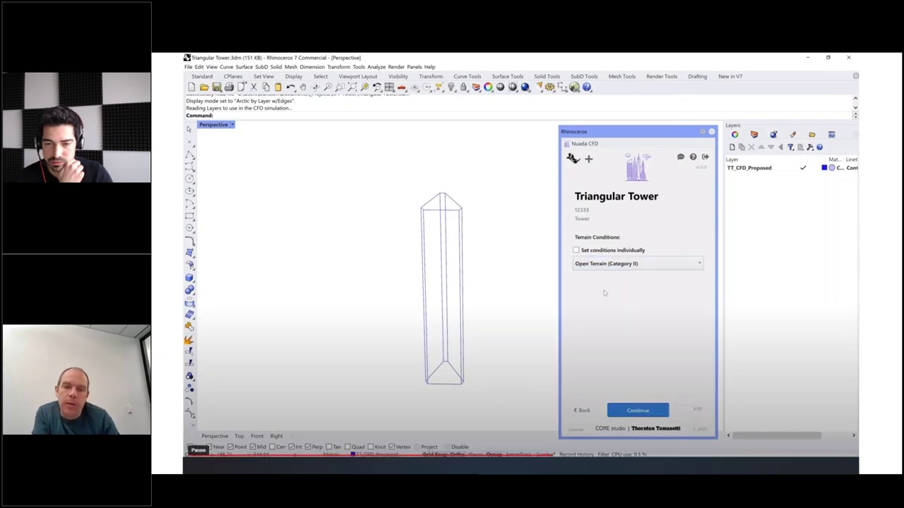
{"action": "left_click", "coordinate": [653, 412]}
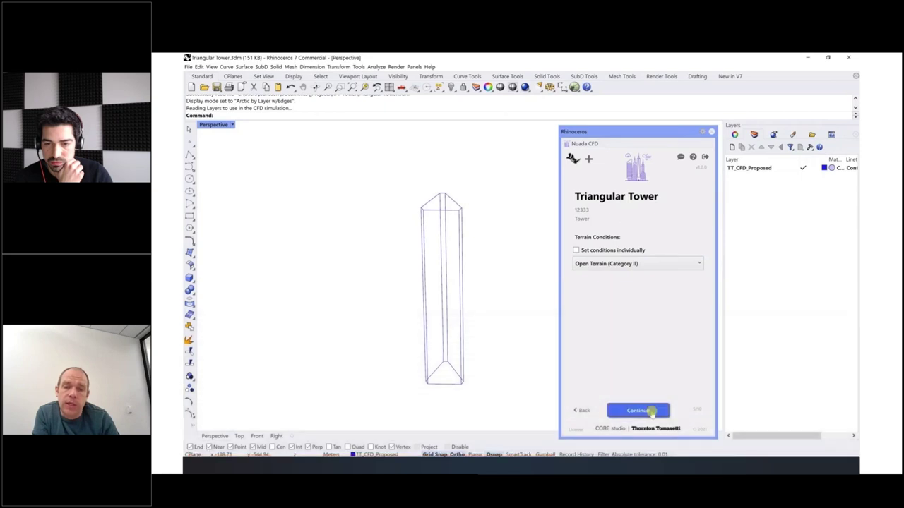
- Enable extraction of forces and moments and of averaged surface results for the TT_CFD_Proposed layer
{"action": "left_click", "coordinate": [581, 252]}
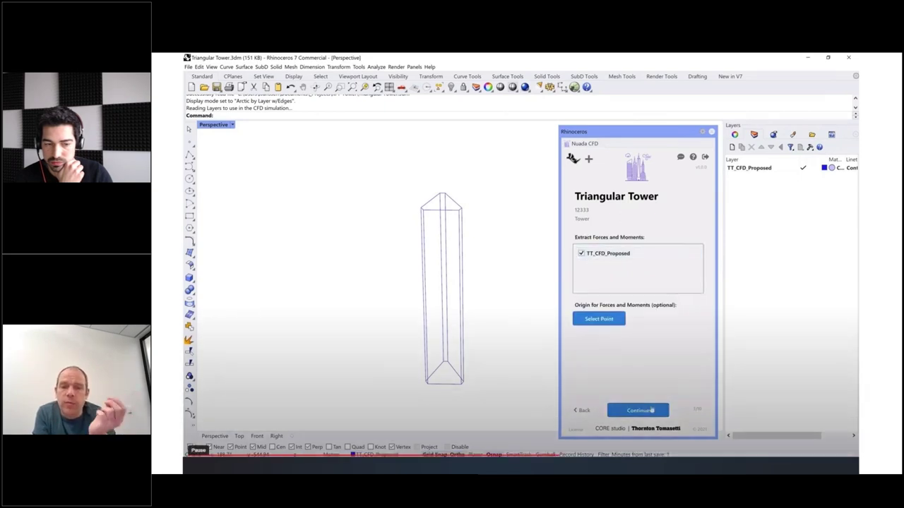
{"action": "left_click", "coordinate": [648, 412]}
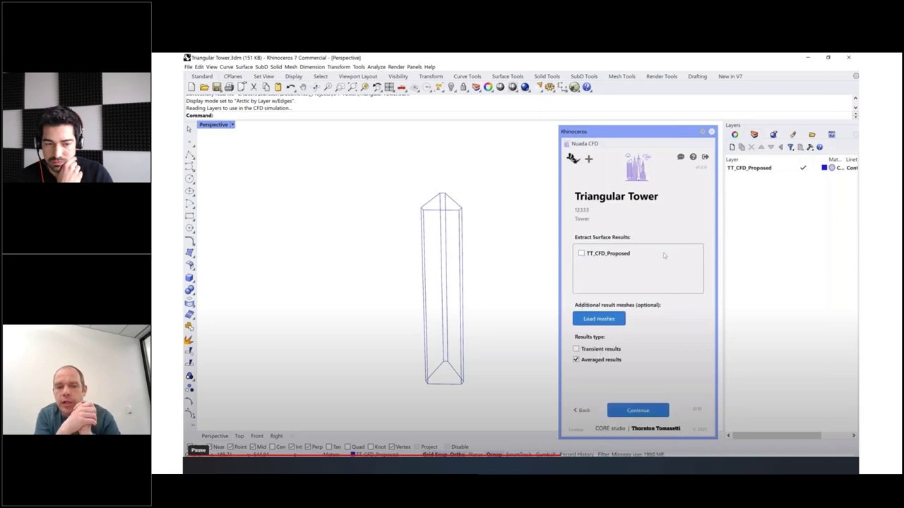
{"action": "left_click", "coordinate": [587, 255]}
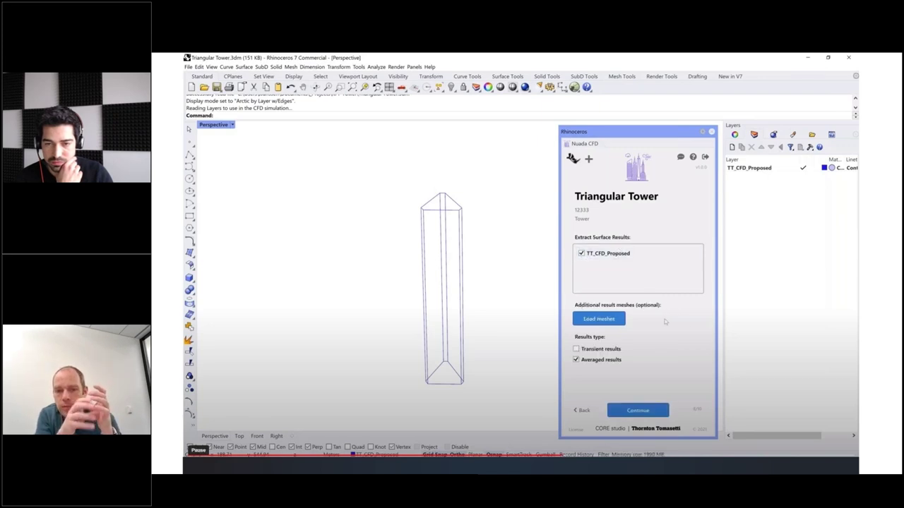
{"action": "left_click", "coordinate": [653, 412]}
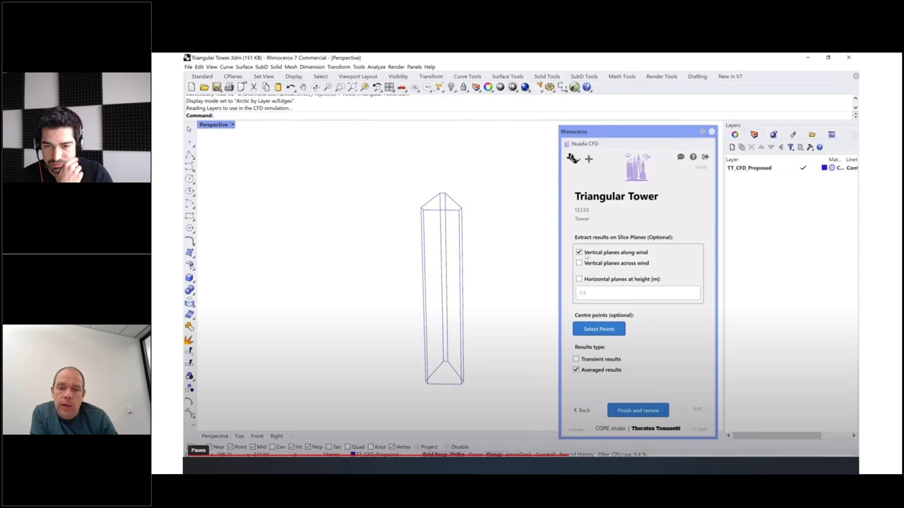
- Finish the setup with averaged slice results on vertical planes along wind, then start the simulation from the summary
{"action": "left_click", "coordinate": [599, 332]}
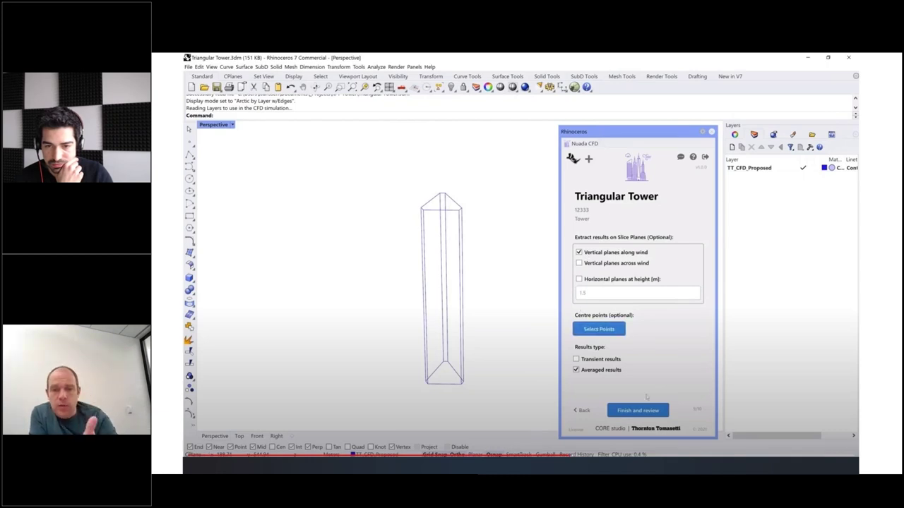
{"action": "left_click", "coordinate": [639, 412]}
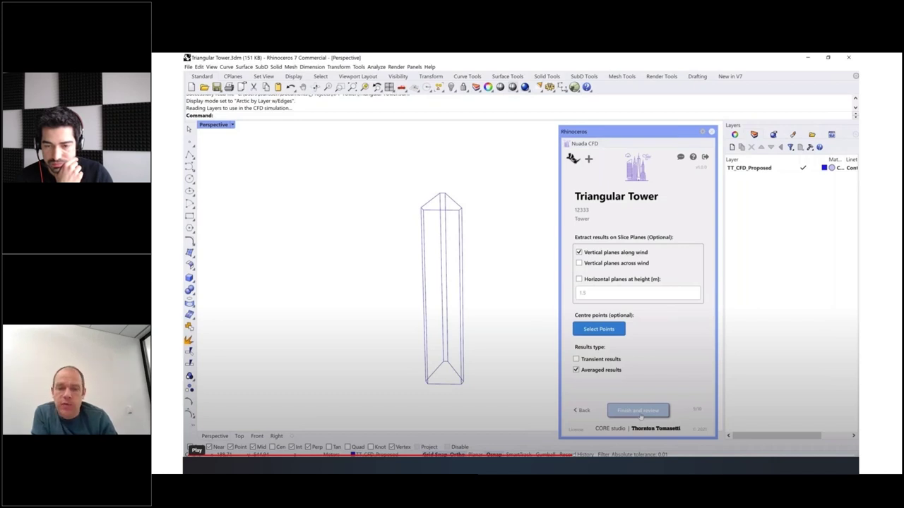
{"action": "left_click", "coordinate": [169, 457]}
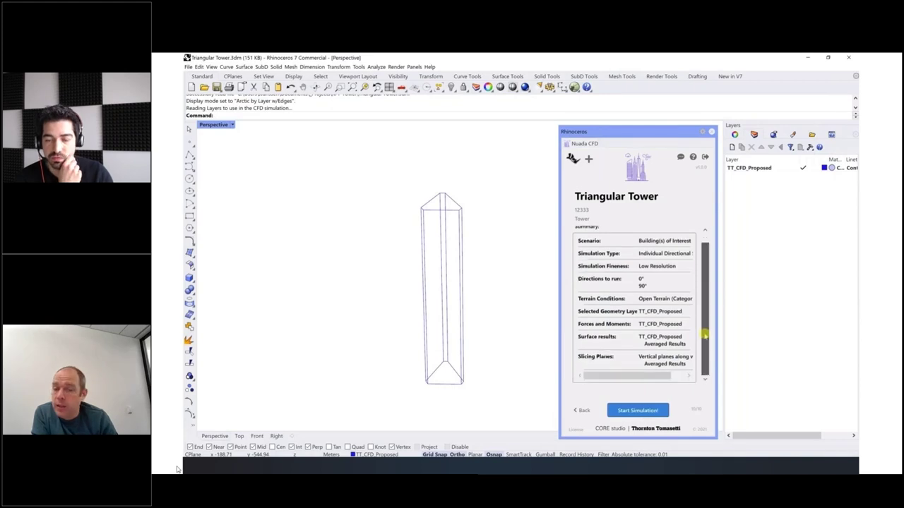
{"action": "left_click", "coordinate": [639, 411]}
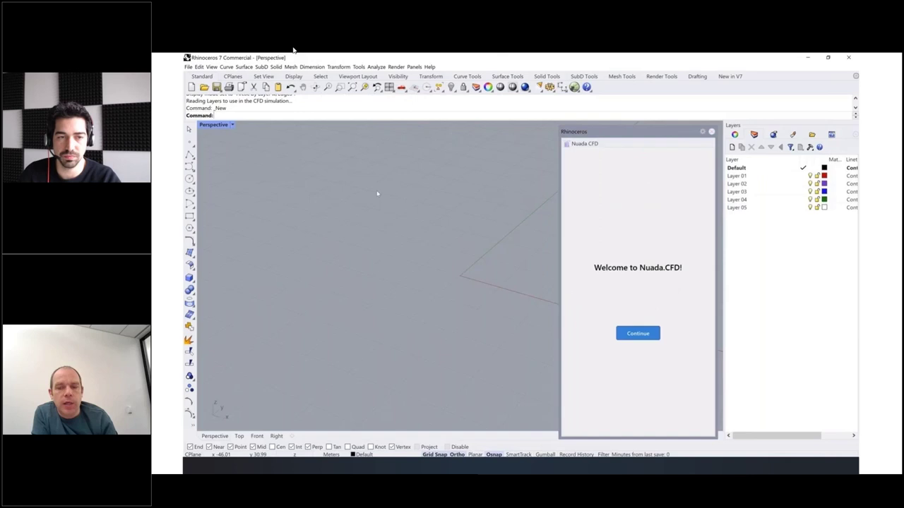
- Open the existing 1234-LondonTest project from the project list and select its Run - PedestrianComfort simulation
{"action": "left_click", "coordinate": [640, 337]}
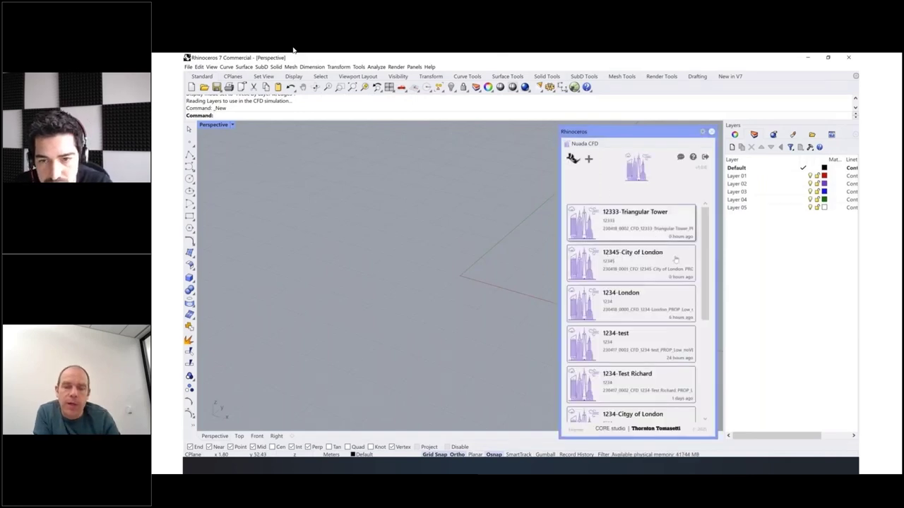
{"action": "left_click_drag", "start_coordinate": [706, 277], "coordinate": [703, 370]}
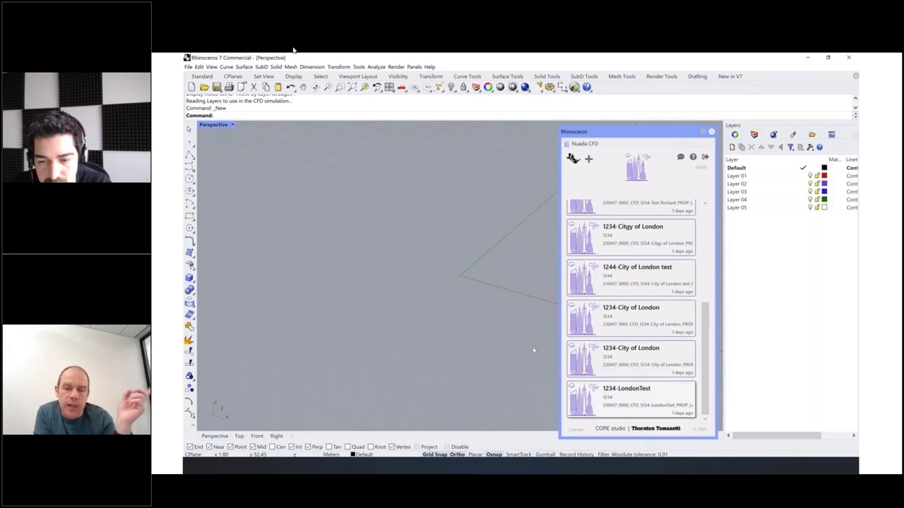
{"action": "left_click", "coordinate": [608, 257]}
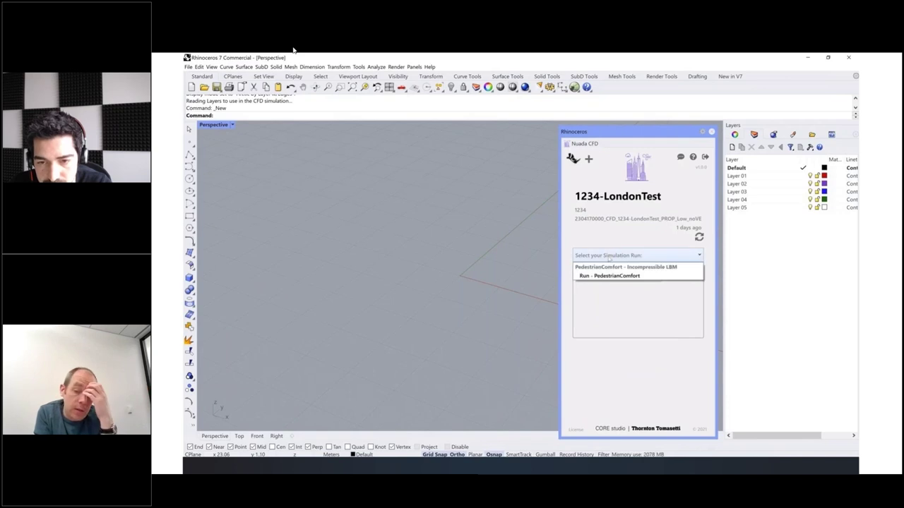
{"action": "left_click", "coordinate": [610, 276]}
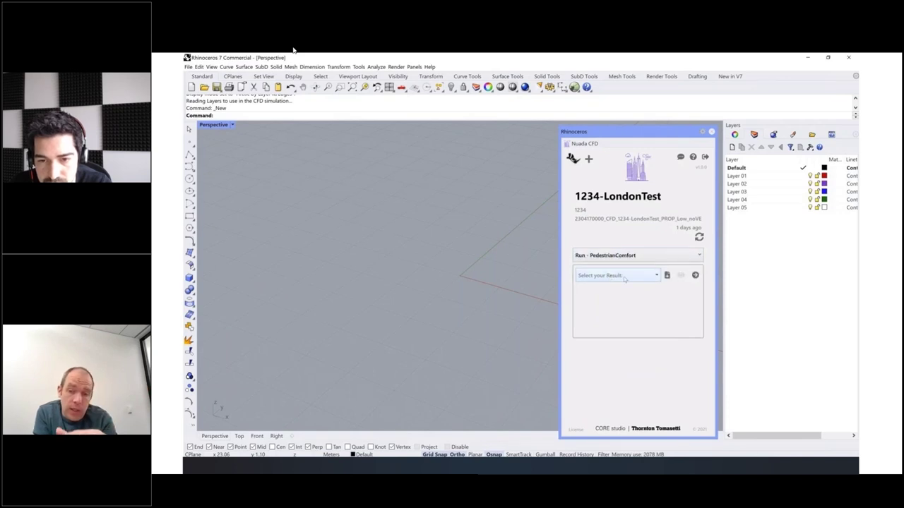
- Load the STATISTICAL_SURFACE_SOLUTION result of the pedestrian comfort run
{"action": "left_click", "coordinate": [624, 279]}
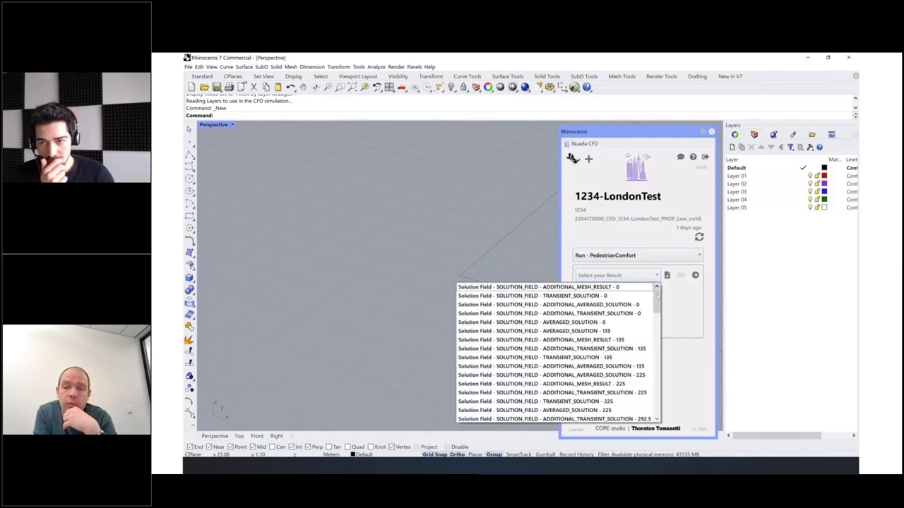
{"action": "scroll", "coordinate": [621, 304], "scroll_direction": "down", "scroll_amount": 3}
{"action": "scroll", "coordinate": [621, 339], "scroll_direction": "down", "scroll_amount": 10}
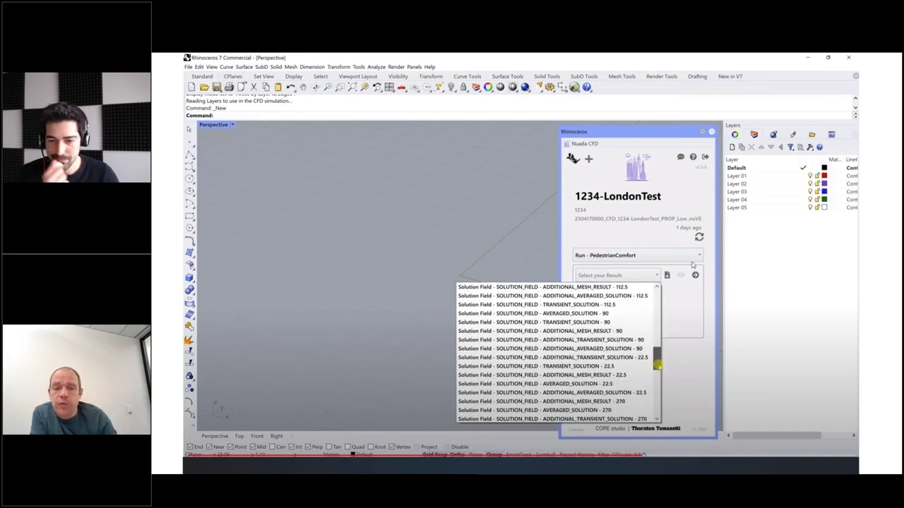
{"action": "key", "text": "End"}
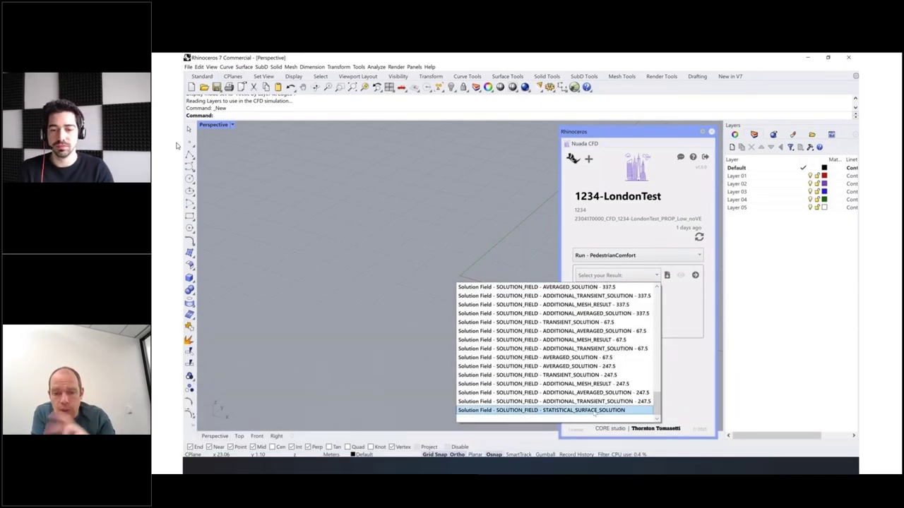
{"action": "key", "text": "Return"}
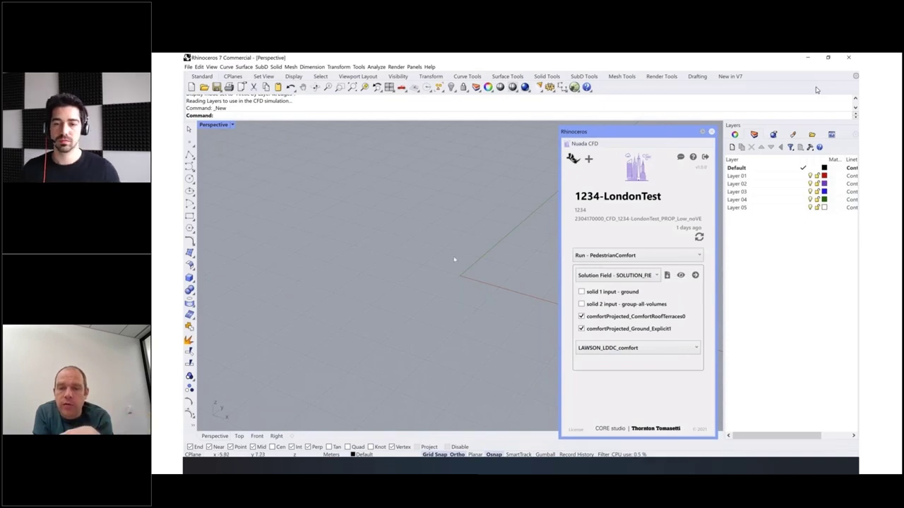
- Zoom the perspective view to the extents of the results and set its display mode to Shaded
{"action": "left_click", "coordinate": [814, 99]}
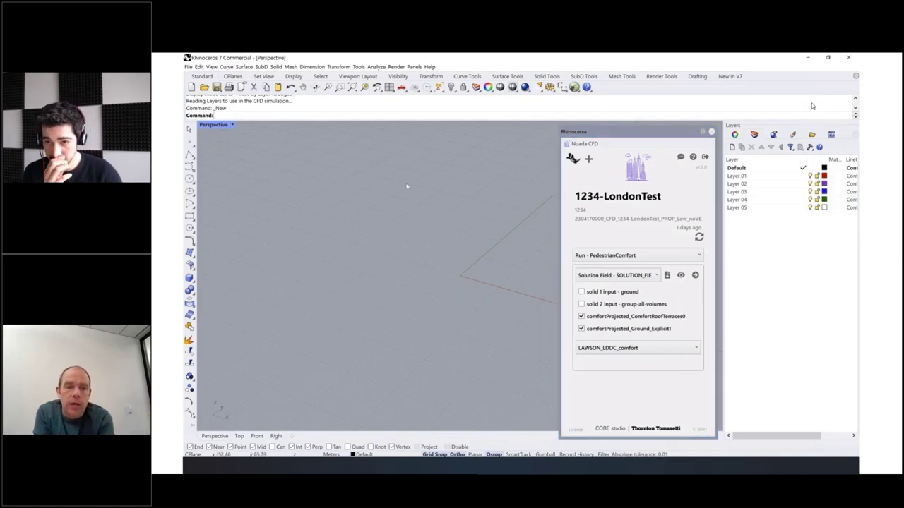
{"action": "type", "text": "ZE"}
{"action": "key", "text": "Return"}
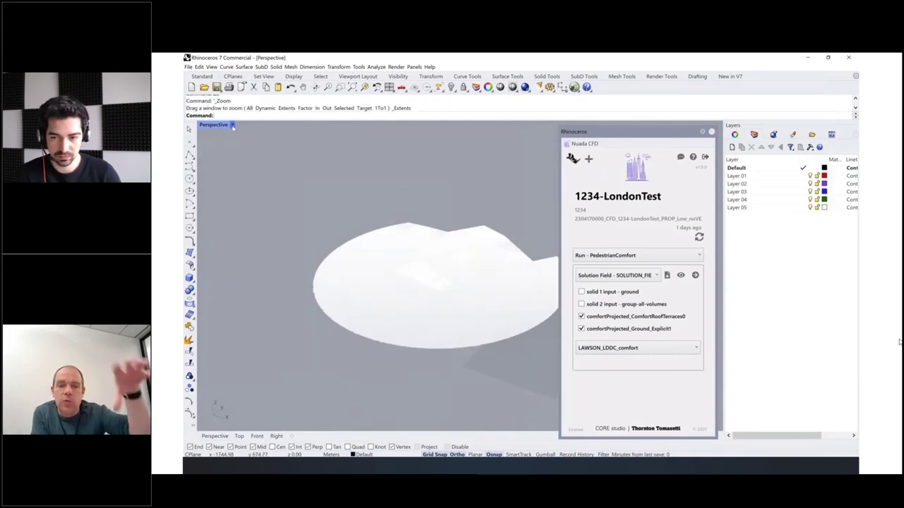
{"action": "left_click", "coordinate": [231, 125]}
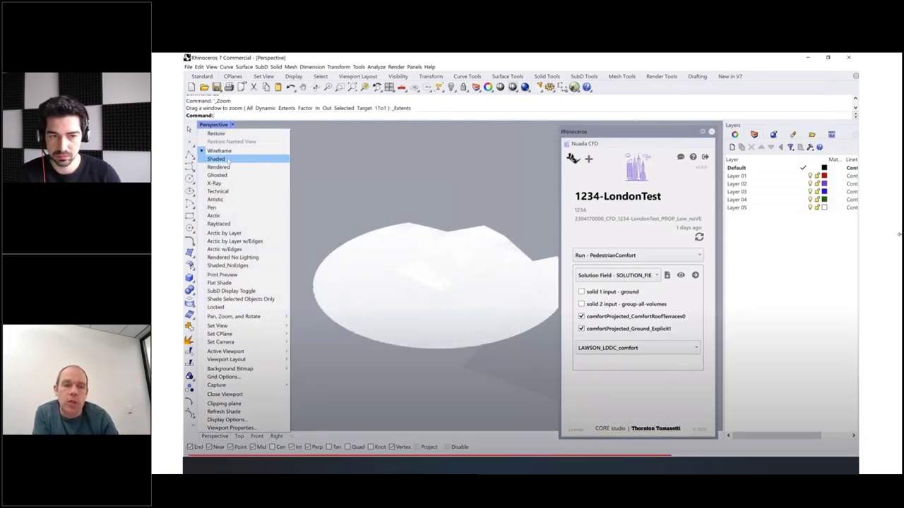
{"action": "left_click", "coordinate": [228, 159]}
- Show the solid 2 input - group-all-volumes buildings with the comfort map and inspect the area around the round tower
{"action": "scroll", "coordinate": [499, 283], "scroll_direction": "up", "scroll_amount": 5}
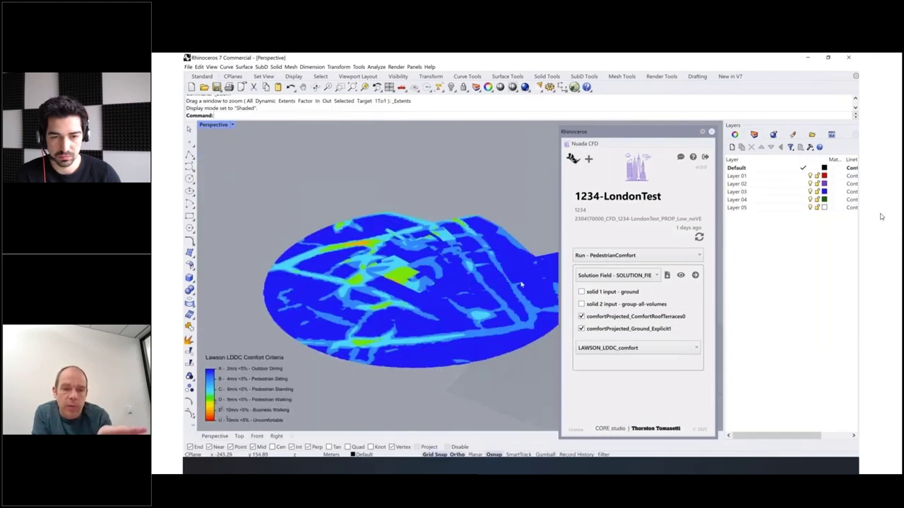
{"action": "mouse_move", "coordinate": [499, 282]}
{"action": "right_mouse_down"}
{"action": "mouse_move", "coordinate": [468, 264]}
{"action": "mouse_move", "coordinate": [500, 291]}
{"action": "right_mouse_up"}
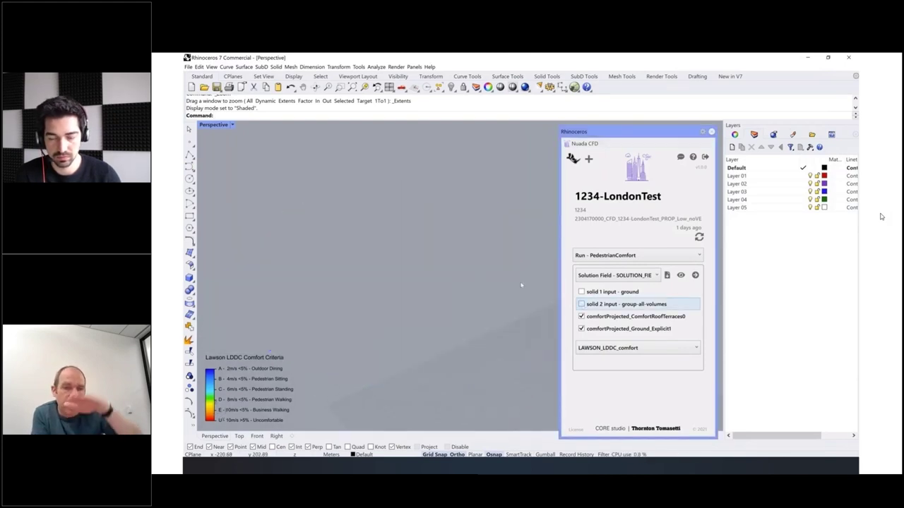
{"action": "mouse_move", "coordinate": [416, 272]}
{"action": "right_mouse_down"}
{"action": "mouse_move", "coordinate": [409, 286]}
{"action": "mouse_move", "coordinate": [378, 286]}
{"action": "right_mouse_up"}
{"action": "scroll", "coordinate": [395, 276], "scroll_direction": "down", "scroll_amount": 5}
{"action": "scroll", "coordinate": [428, 219], "scroll_direction": "up", "scroll_amount": 4}
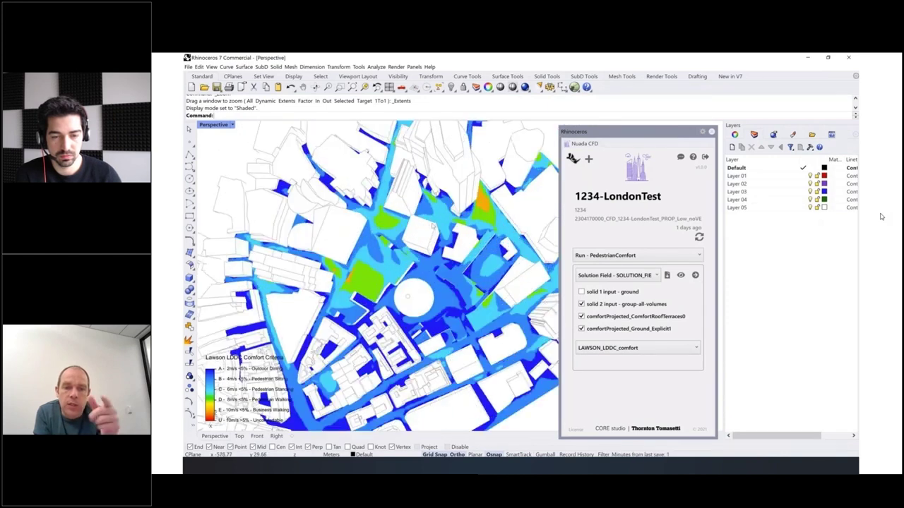
{"action": "right_click_drag", "start_coordinate": [428, 219], "coordinate": [429, 221]}
- Switch the displayed comfort criterion to LAWSON_LDDC_criterion
{"action": "left_click", "coordinate": [617, 348]}
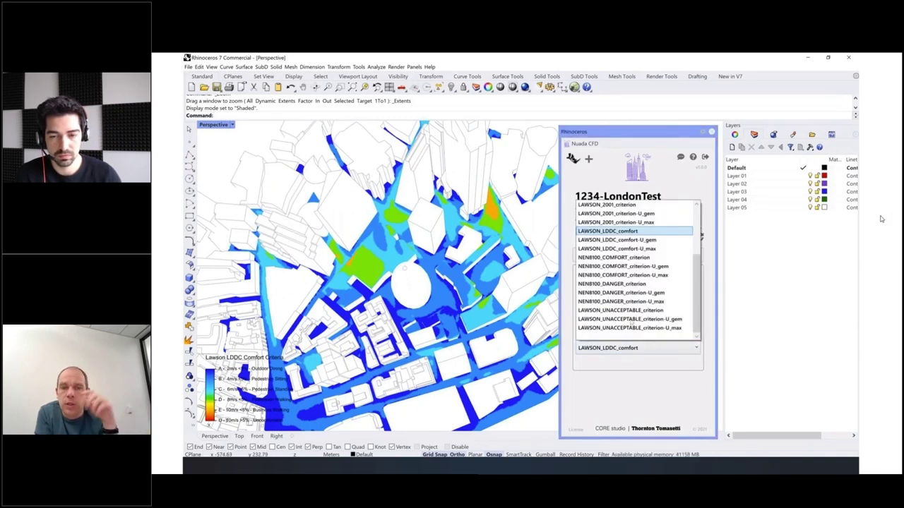
{"action": "scroll", "coordinate": [622, 266], "scroll_direction": "up", "scroll_amount": 1}
{"action": "scroll", "coordinate": [881, 218], "scroll_direction": "up", "scroll_amount": 2}
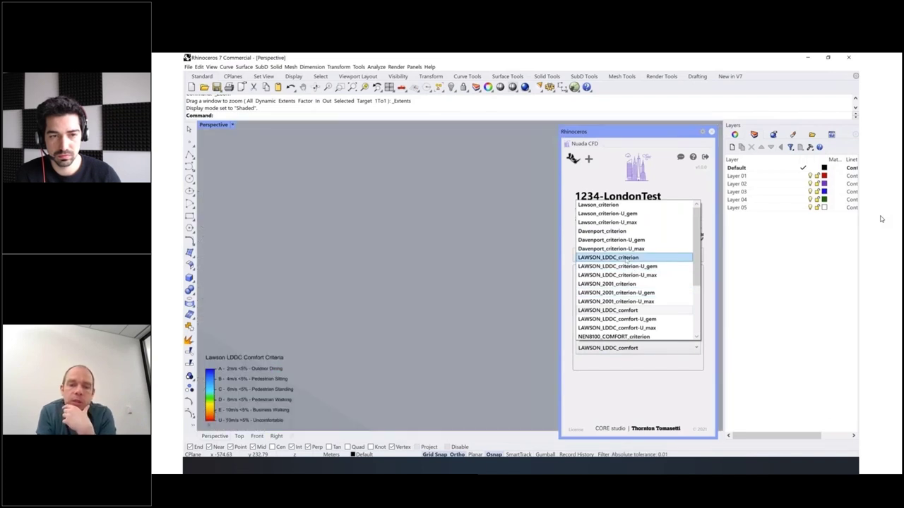
{"action": "left_click", "coordinate": [626, 258]}
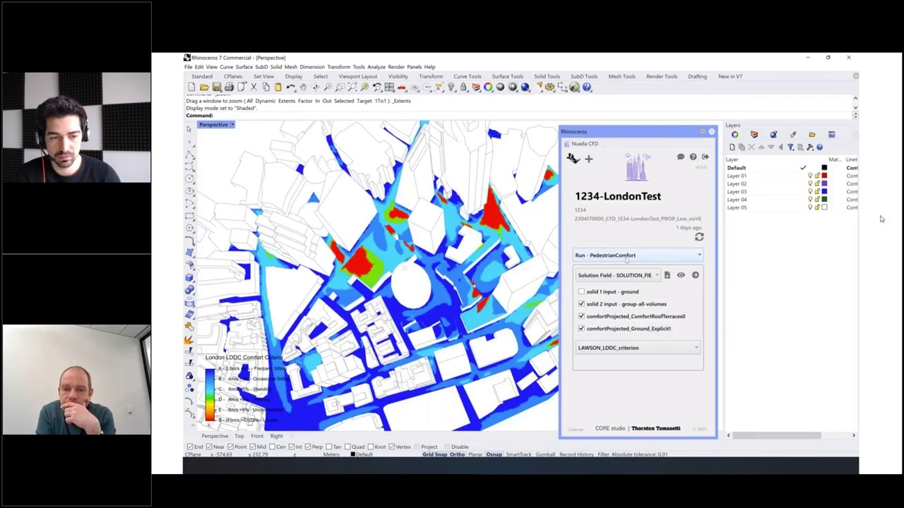
- Display the comfort map by the NEN8100_COMFORT_criterion and examine the streets around the round tower up close
{"action": "left_click", "coordinate": [634, 350]}
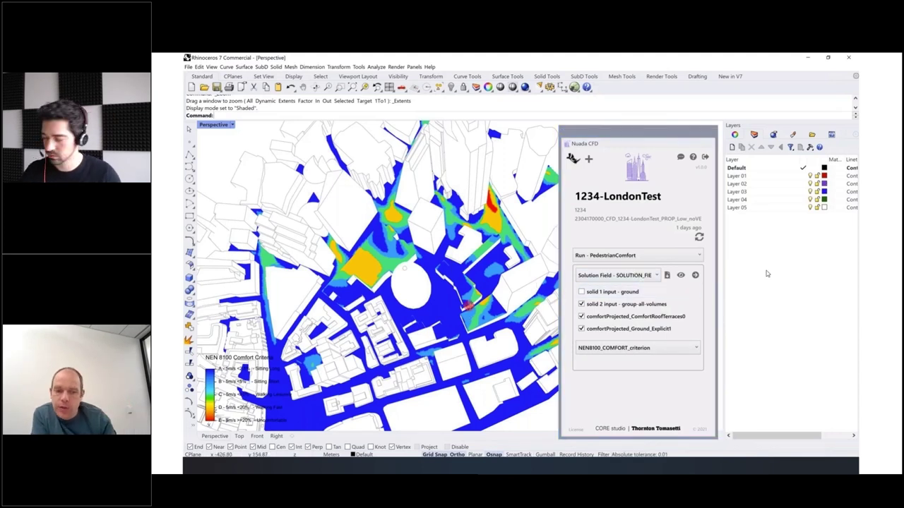
{"action": "key", "text": "Down"}
{"action": "key", "text": "Page_Up"}
{"action": "key", "text": "Page_Up"}
{"action": "key", "text": "Page_Up"}
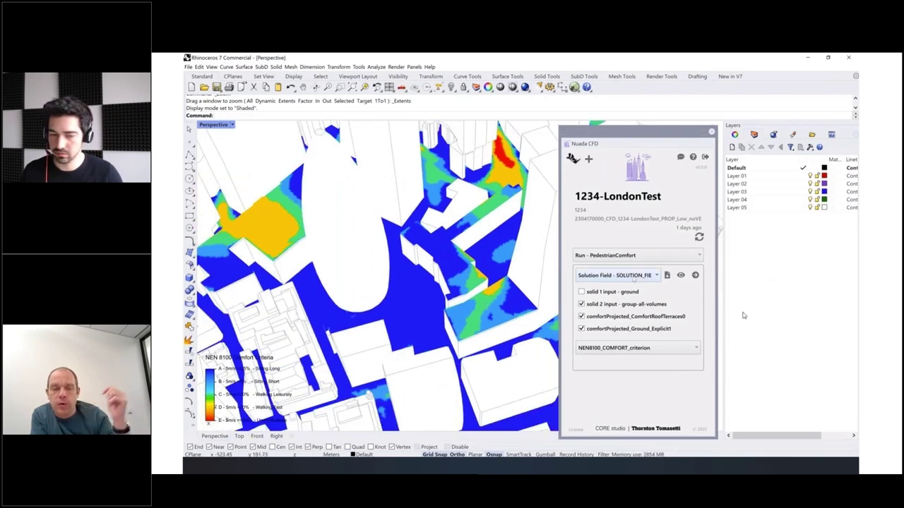
- Select the ADDITIONAL_AVERAGED_SOLUTION - 112.5 solution field and download its results for display
{"action": "left_click", "coordinate": [634, 277]}
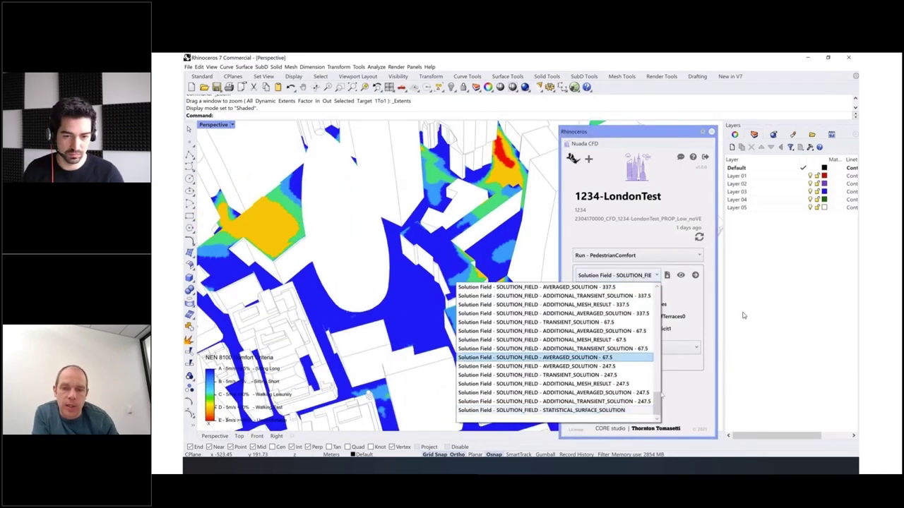
{"action": "scroll", "coordinate": [657, 378], "scroll_direction": "up", "scroll_amount": 4}
{"action": "scroll", "coordinate": [656, 378], "scroll_direction": "up", "scroll_amount": 5}
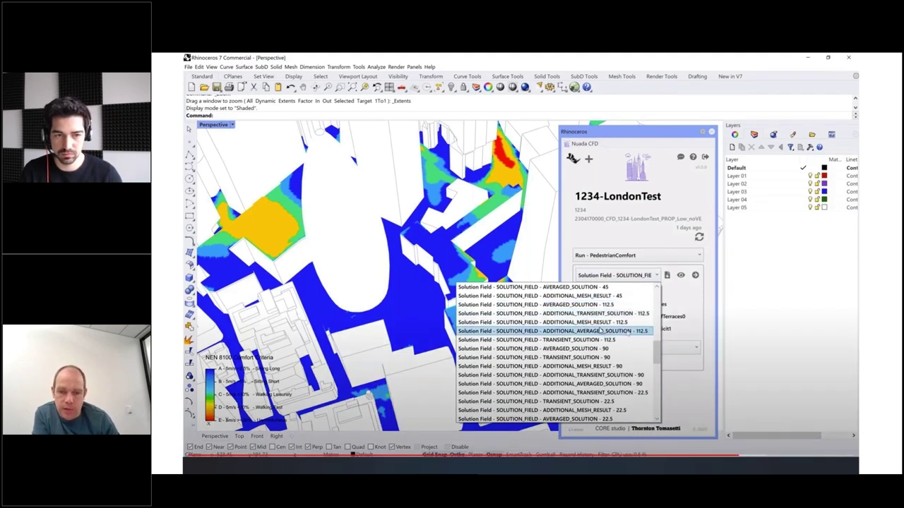
{"action": "left_click", "coordinate": [628, 331]}
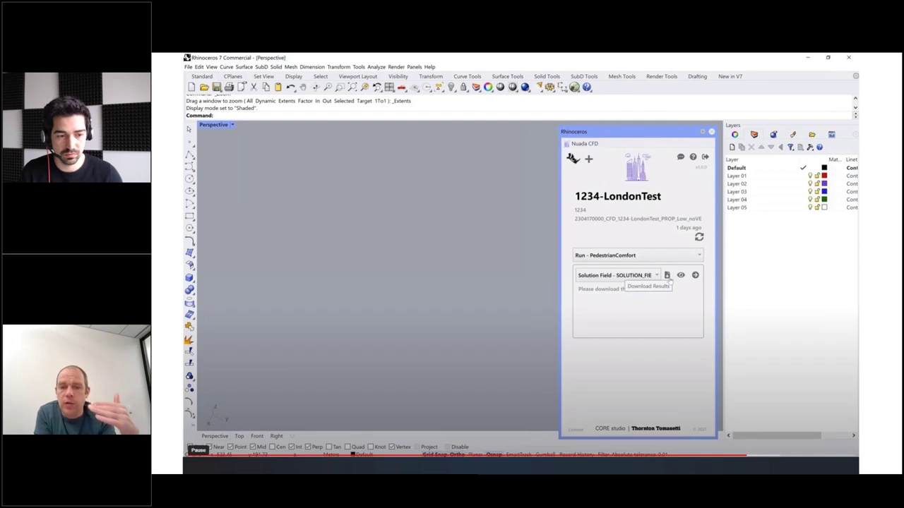
{"action": "left_click", "coordinate": [668, 276]}
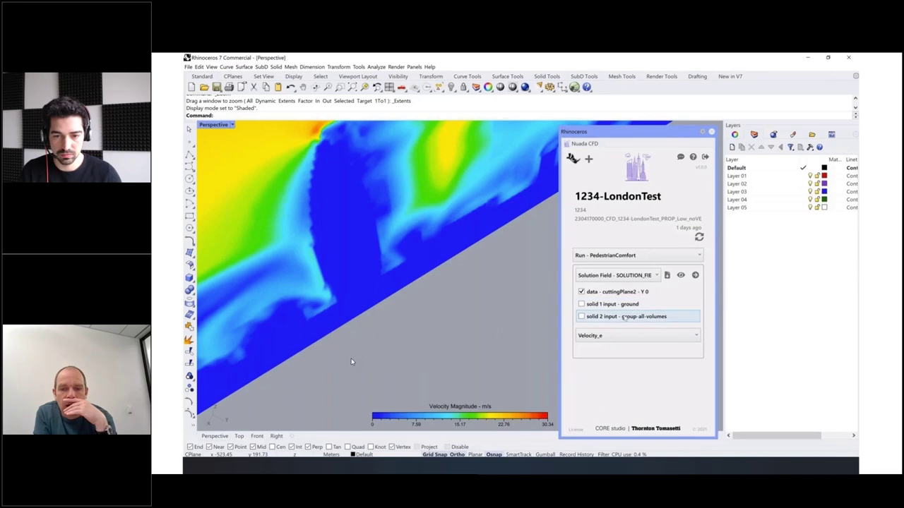
- Show the solid 2 input - group-all-volumes buildings with the cuttingPlane2 - Y 0 velocity slice and examine the flow across the whole slice
{"action": "left_click", "coordinate": [581, 317]}
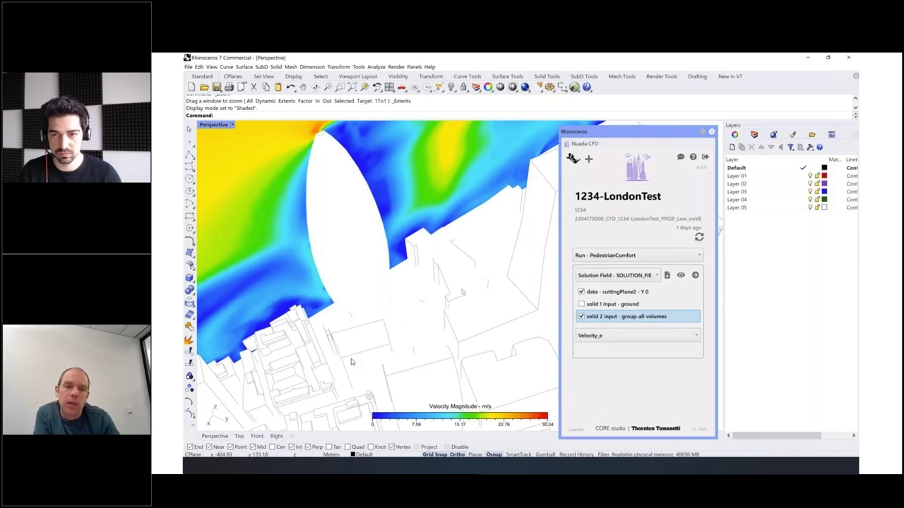
{"action": "right_click_drag", "start_coordinate": [483, 277], "coordinate": [459, 295]}
{"action": "scroll", "coordinate": [351, 362], "scroll_direction": "down", "scroll_amount": 8}
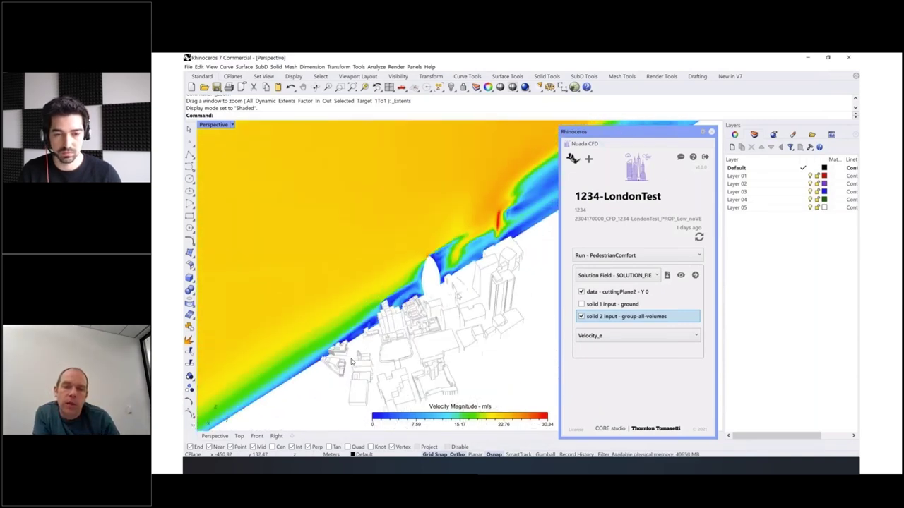
{"action": "scroll", "coordinate": [351, 361], "scroll_direction": "down", "scroll_amount": 4}
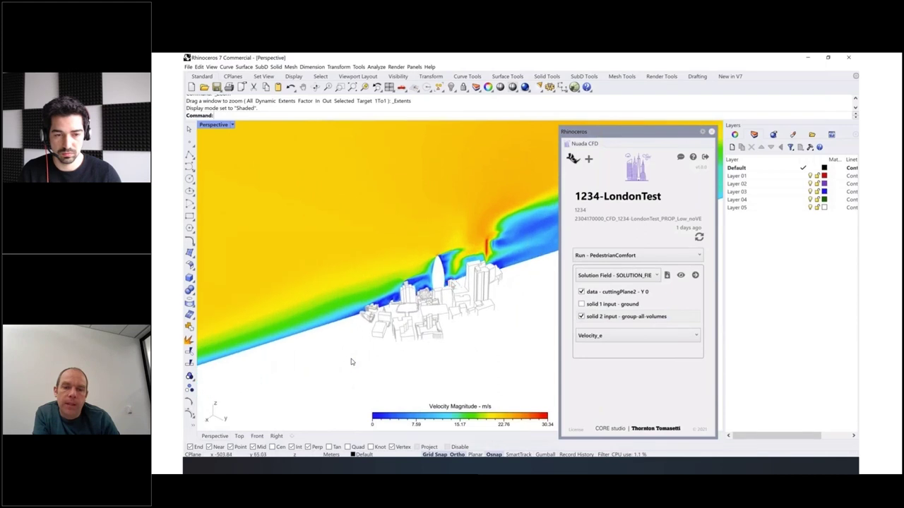
{"action": "scroll", "coordinate": [351, 362], "scroll_direction": "down", "scroll_amount": 4}
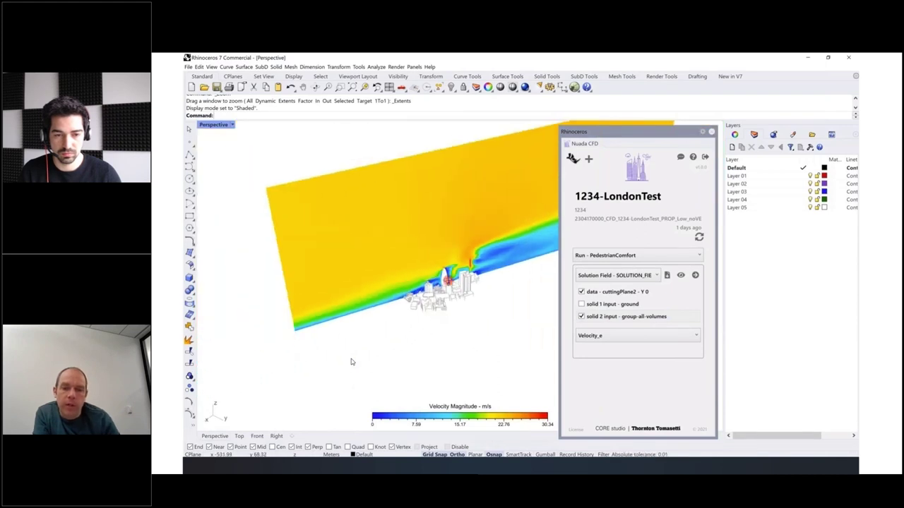
{"action": "scroll", "coordinate": [351, 362], "scroll_direction": "up", "scroll_amount": 3}
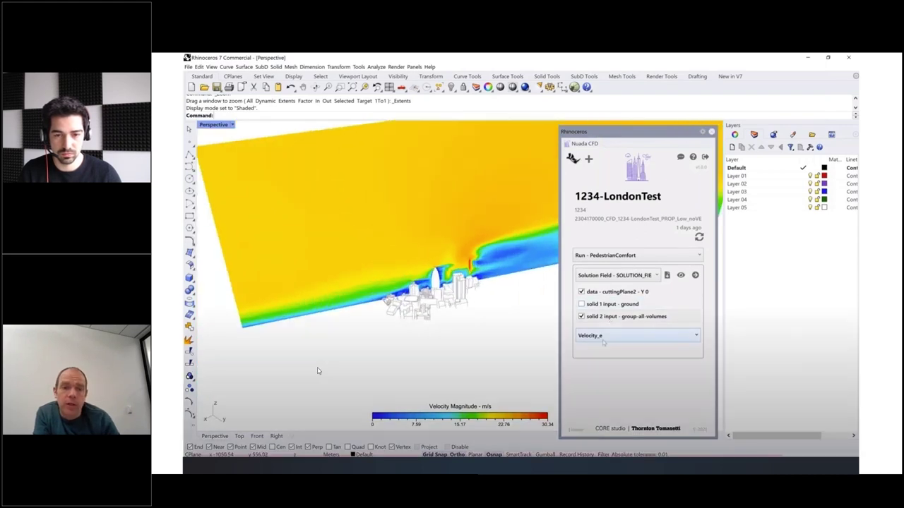
- Switch the result variable displayed on the cutting plane to Pressure_e
{"action": "left_click", "coordinate": [601, 337]}
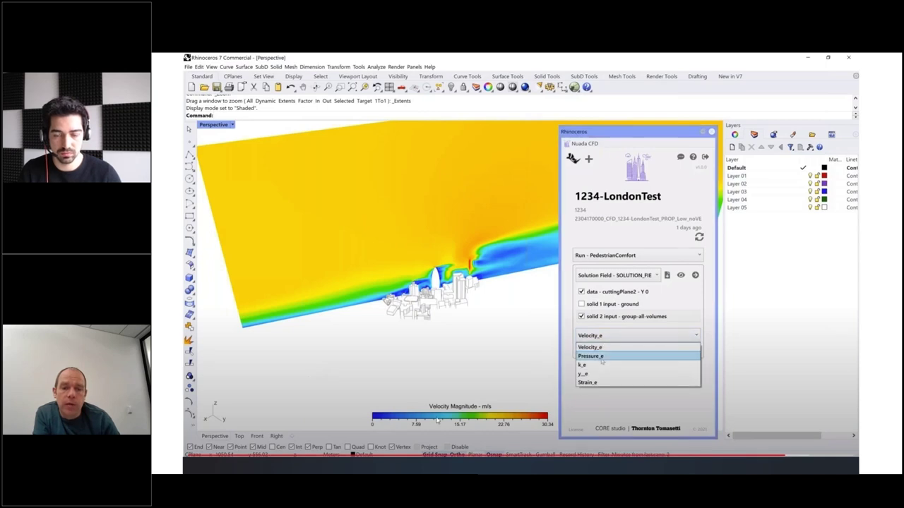
{"action": "left_click", "coordinate": [600, 356]}
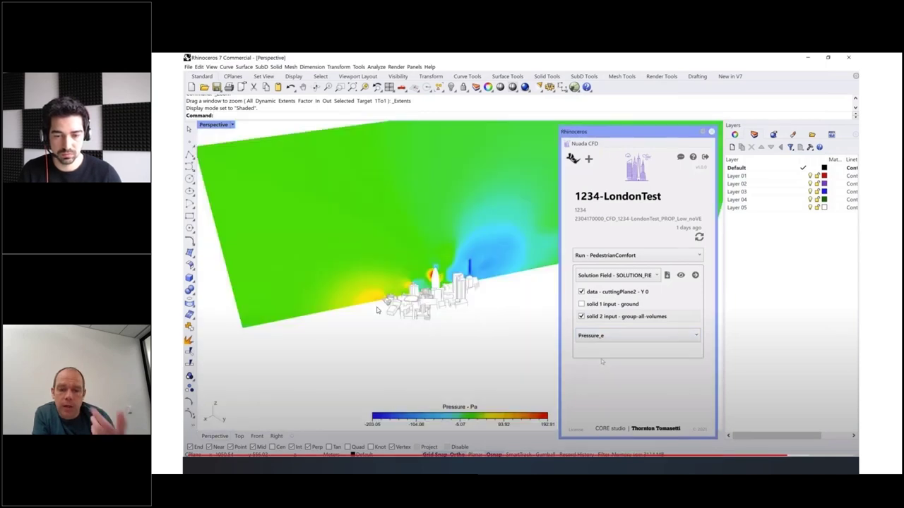